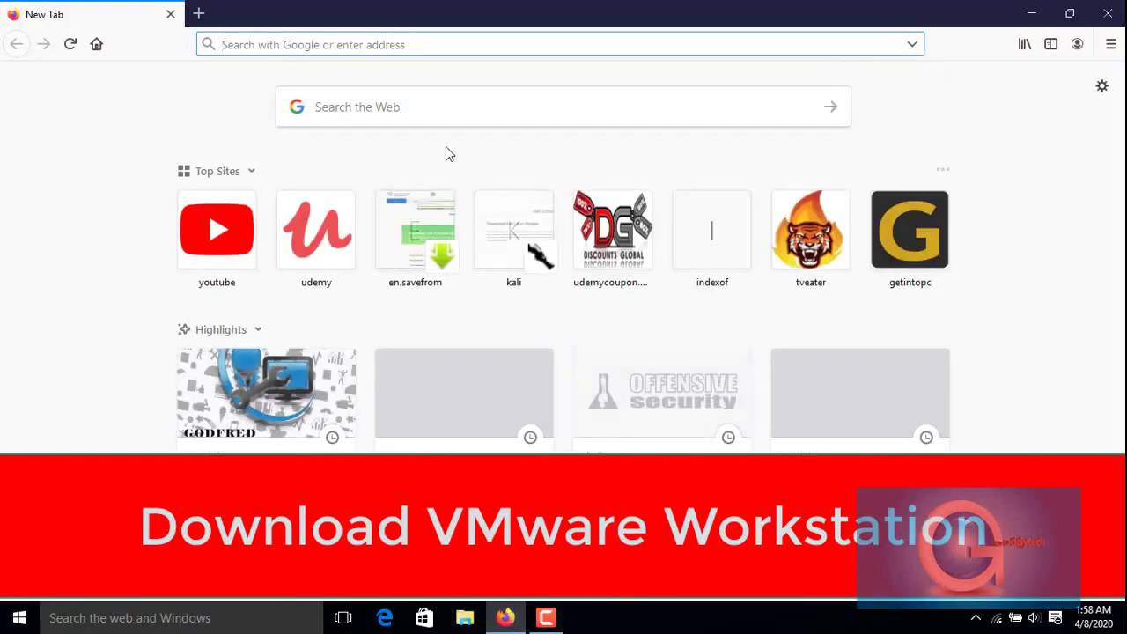
Search the web for "download vmware" and open the Download VMware Workstation Pro page on vmware.com
type("dow")
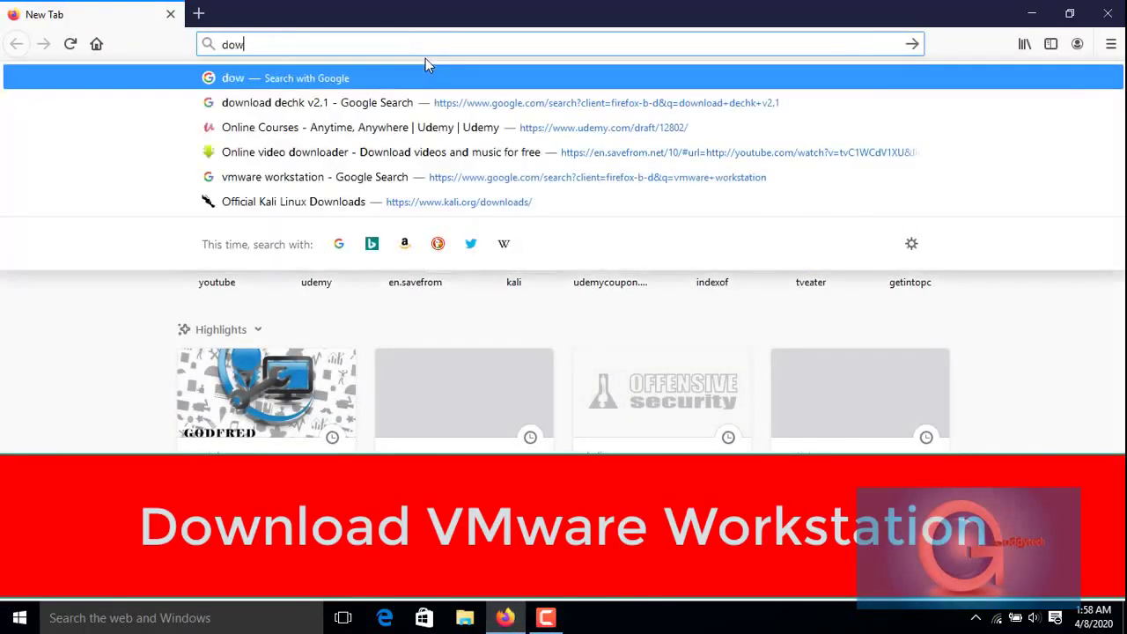
type("nload vmware")
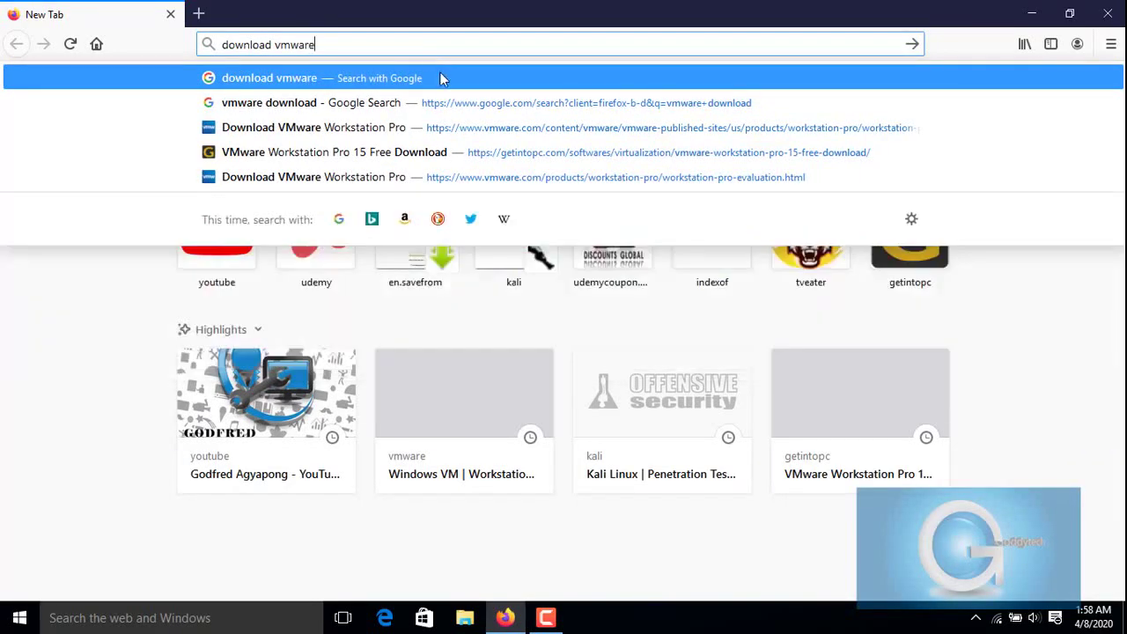
left_click(440, 78)
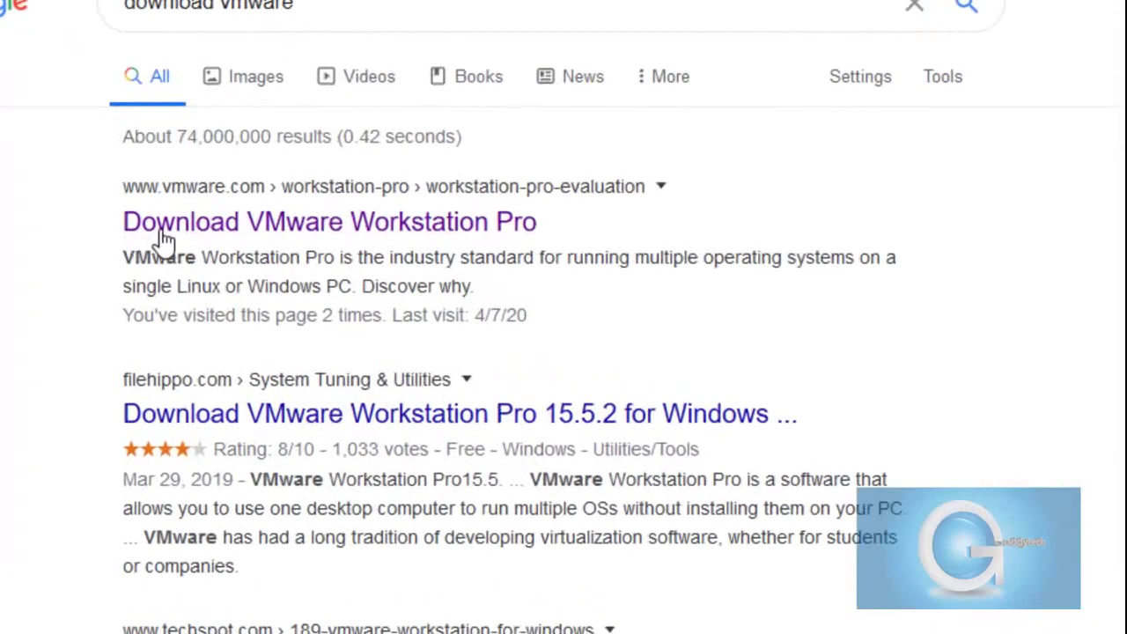
left_click(353, 227)
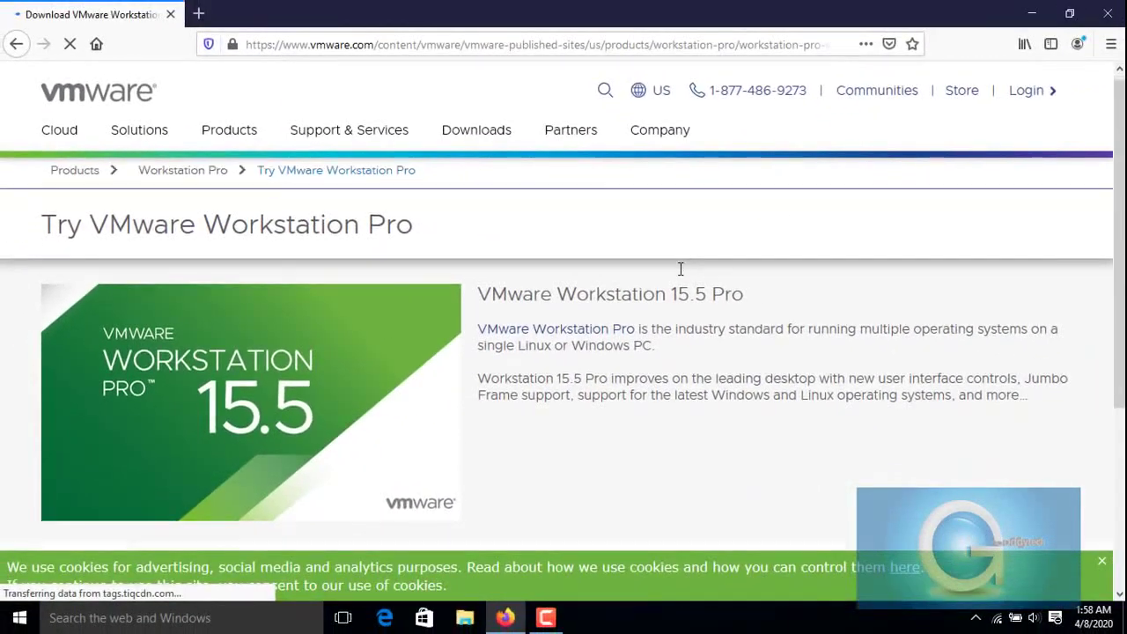
Request the Workstation 15.5 Pro for Windows download, choosing to overwrite the existing duplicate, and defer the file transfer
scroll(687, 264, "down", 5)
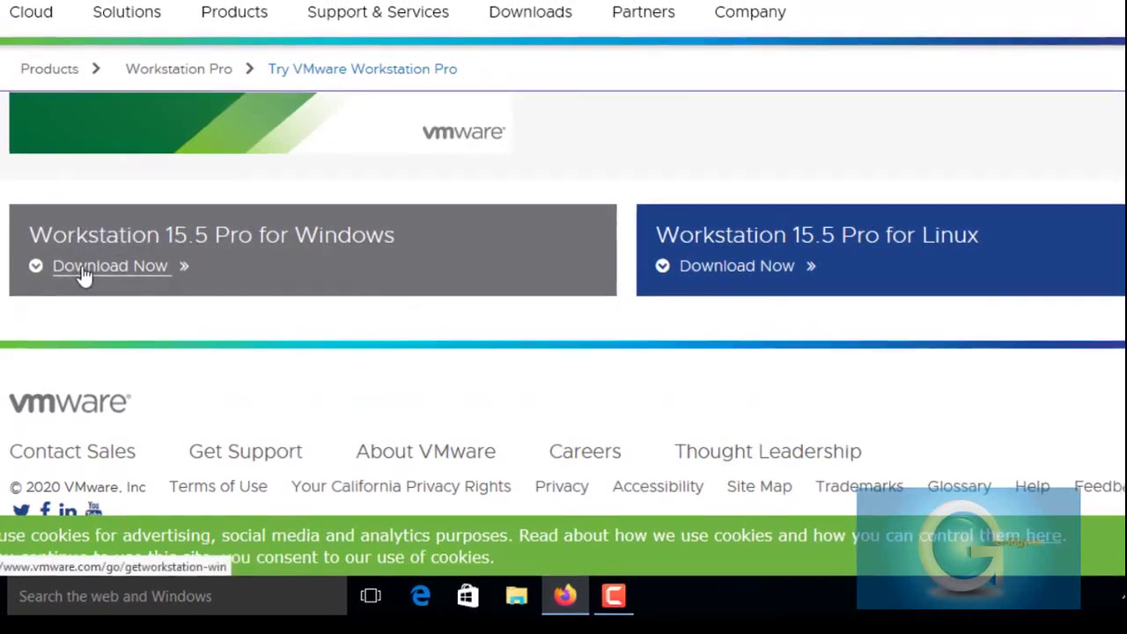
left_click(84, 276)
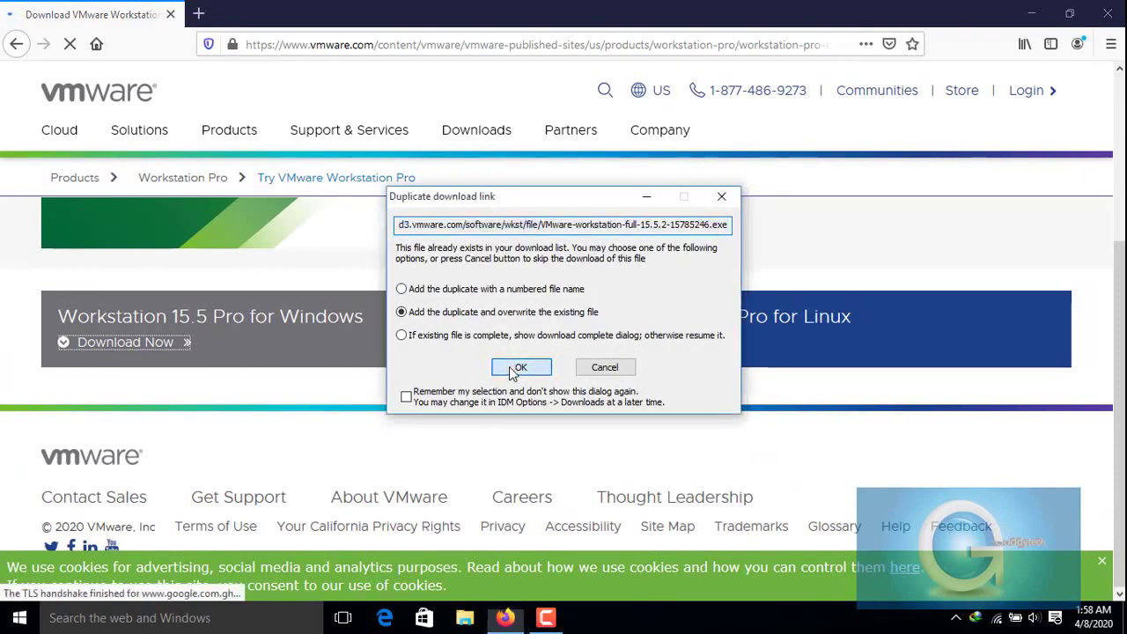
left_click(514, 368)
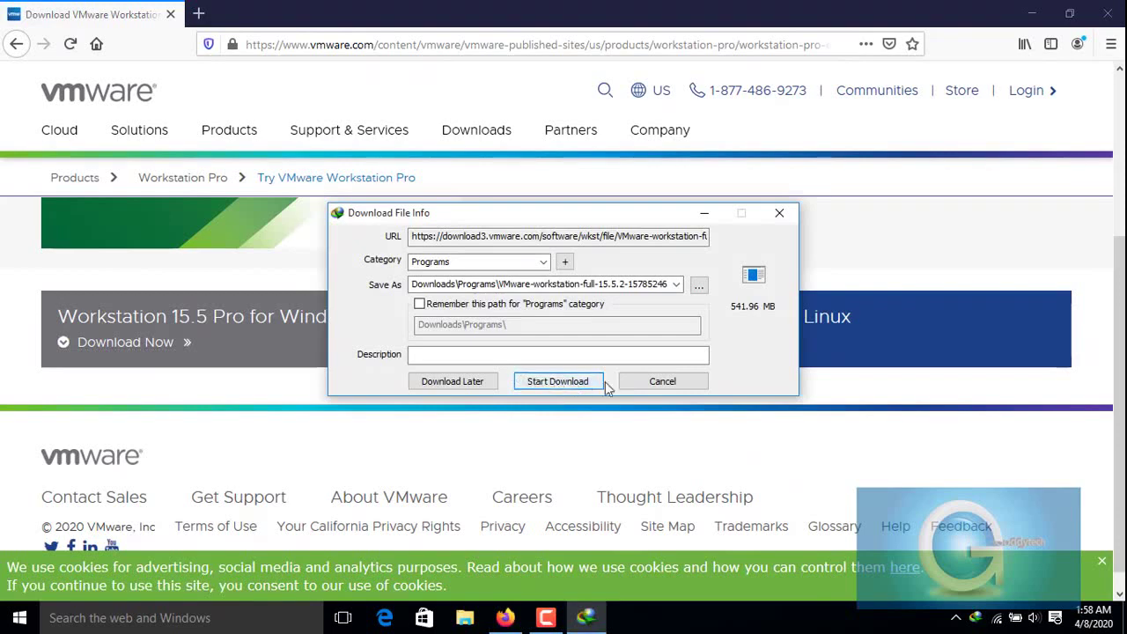
left_click(443, 381)
left_click(421, 373)
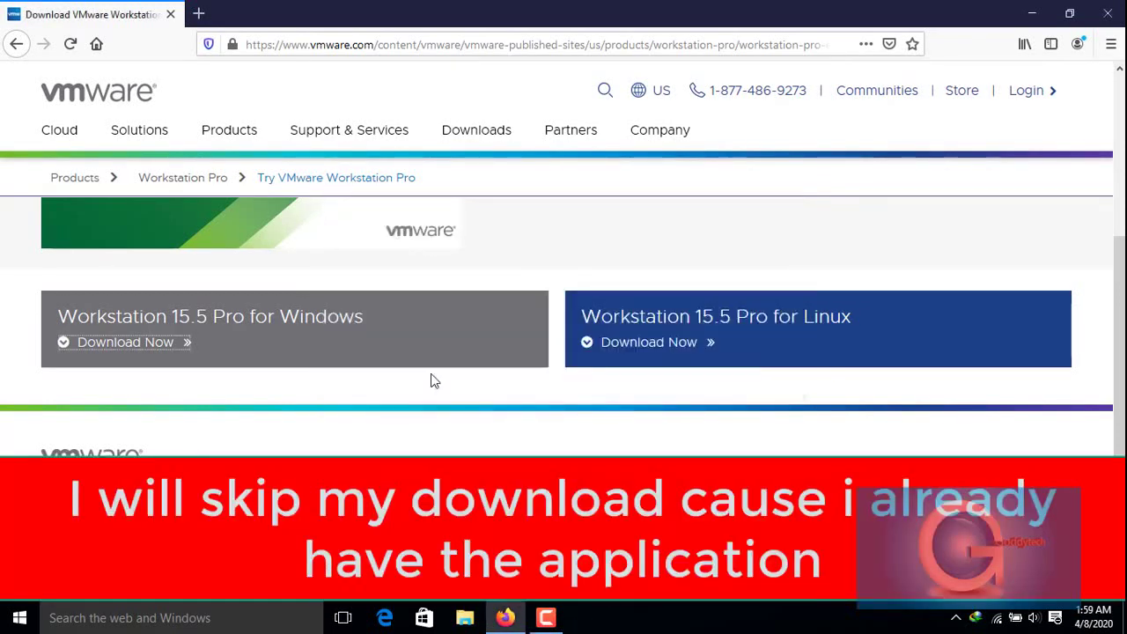
Close the browser and refresh the desktop
left_click(1112, 16)
right_click(690, 44)
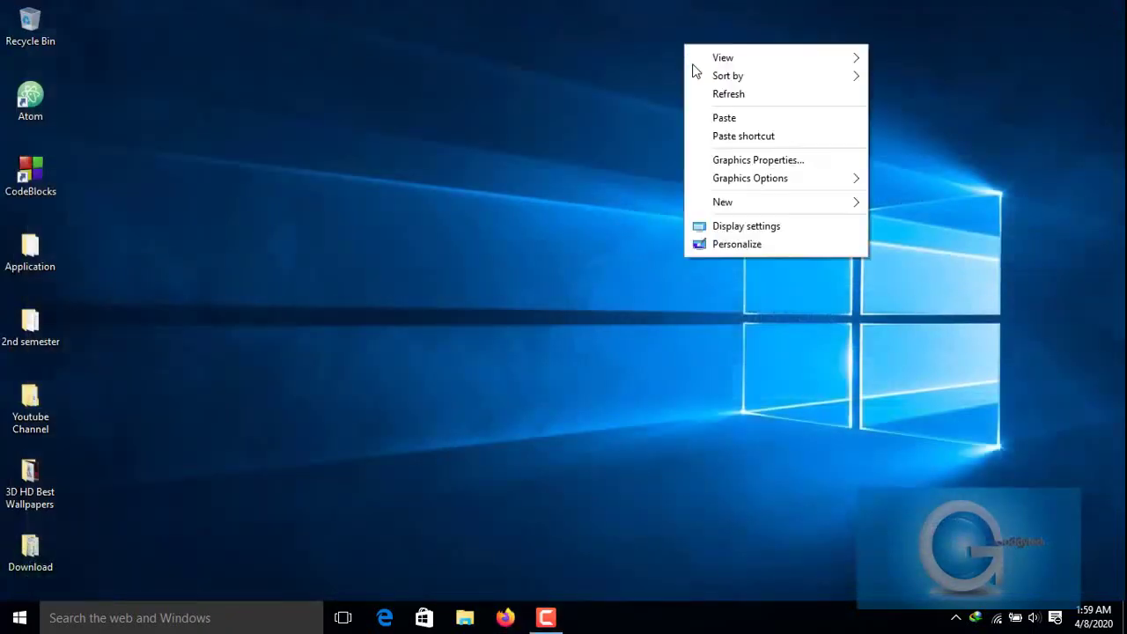
left_click(700, 92)
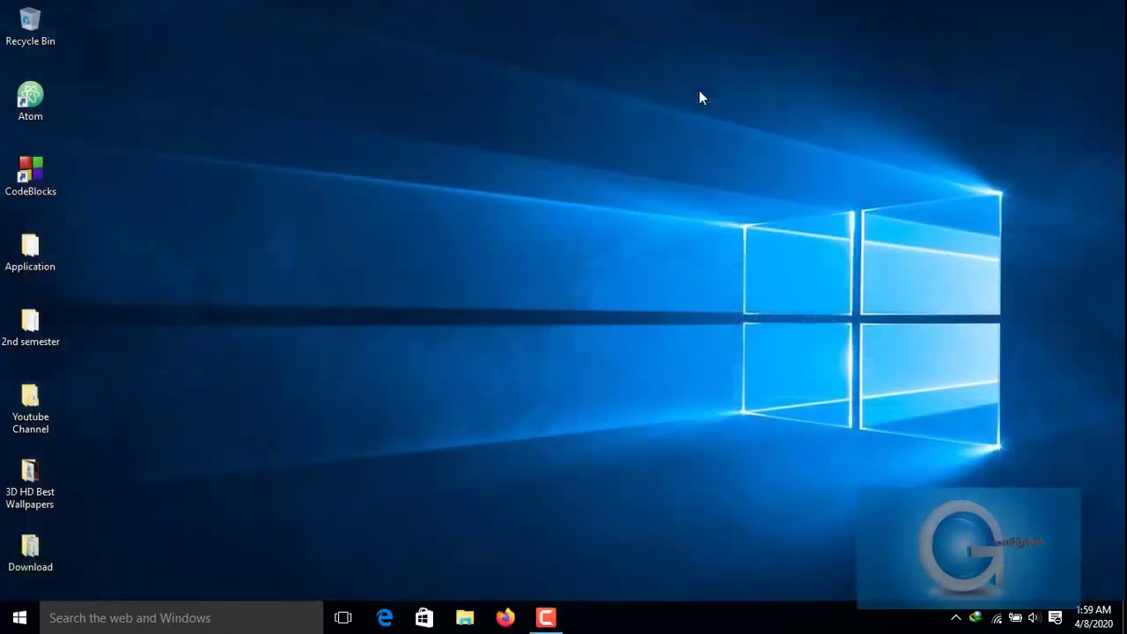
Launch the VMware Workstation installer from the Programs folder inside Downloads
key("super+e")
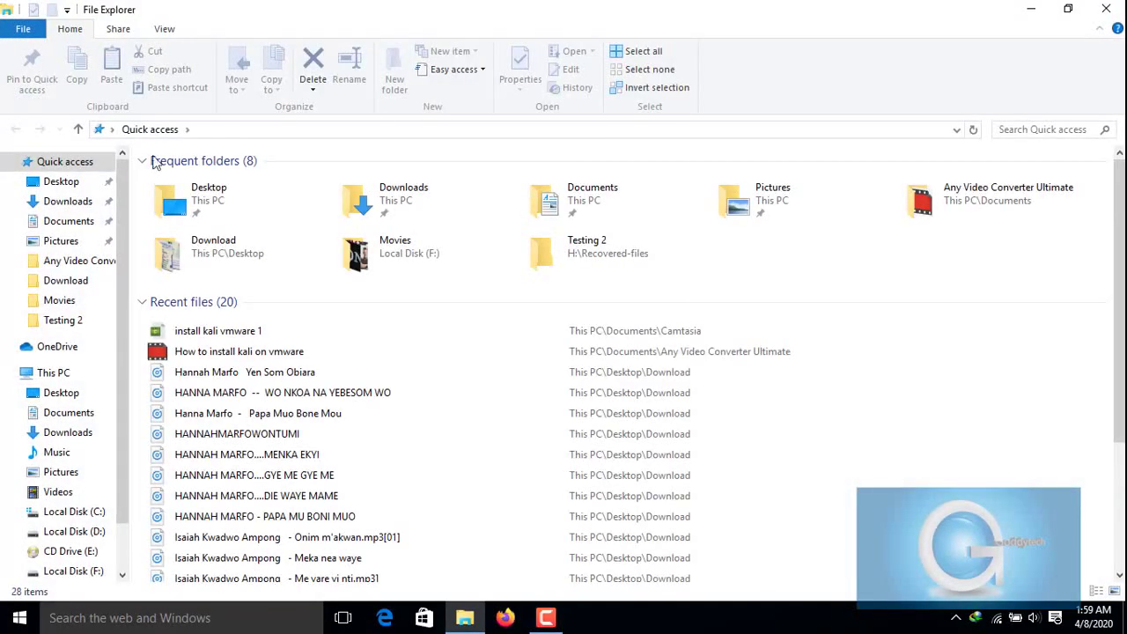
left_click(42, 201)
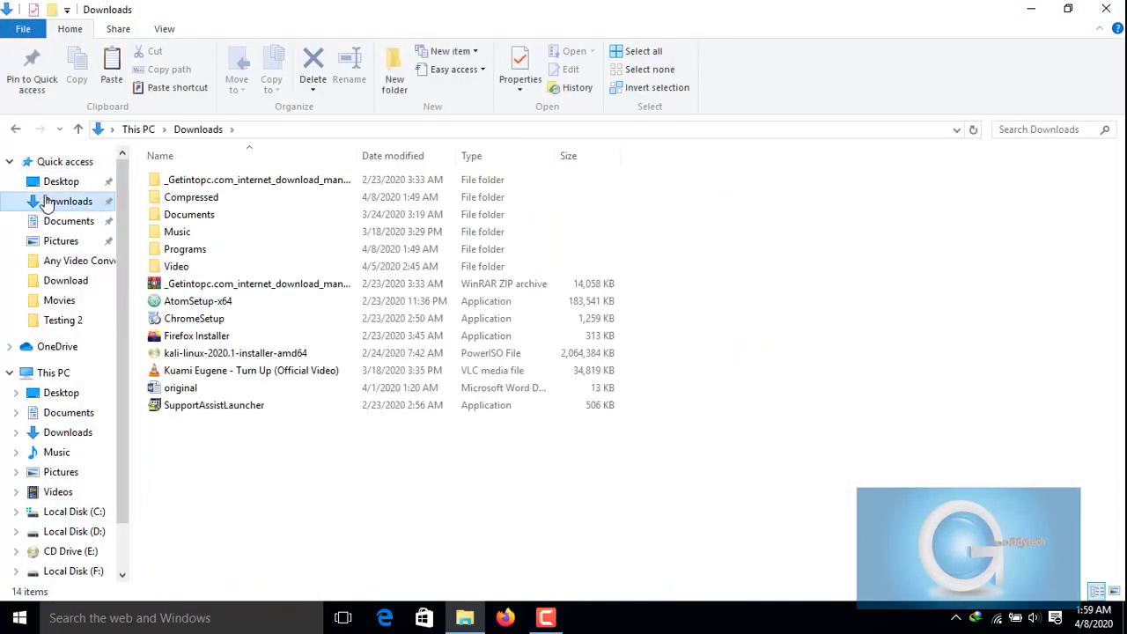
double_click(199, 251)
left_click(198, 252)
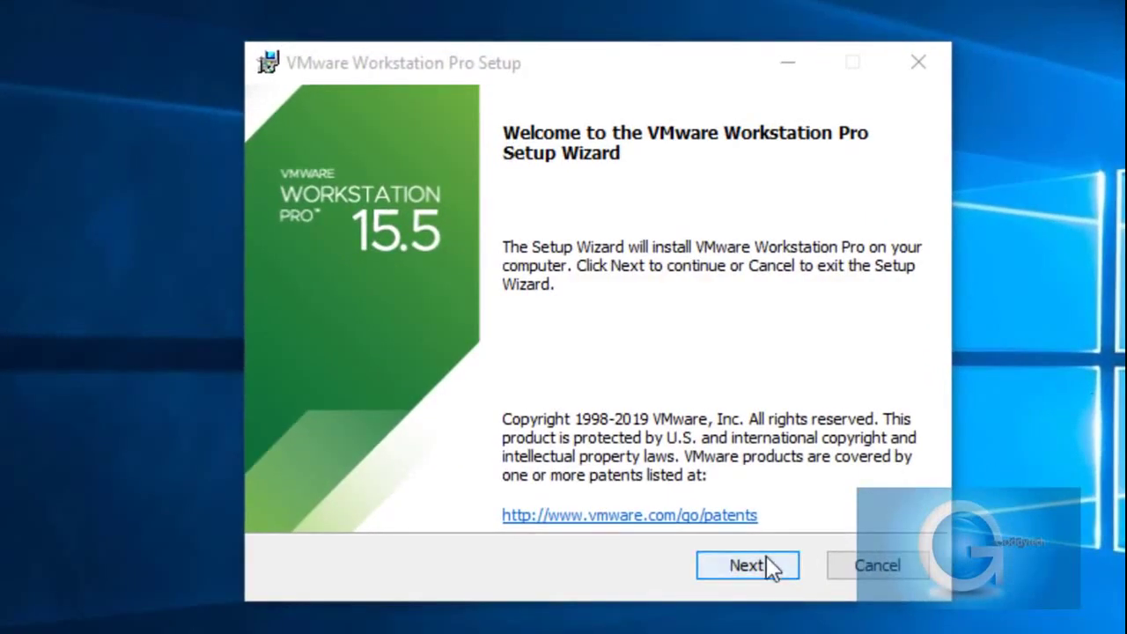
Proceed past the VMware Workstation Pro setup welcome page and accept the license agreement
left_click(678, 487)
left_click(292, 498)
left_click(740, 565)
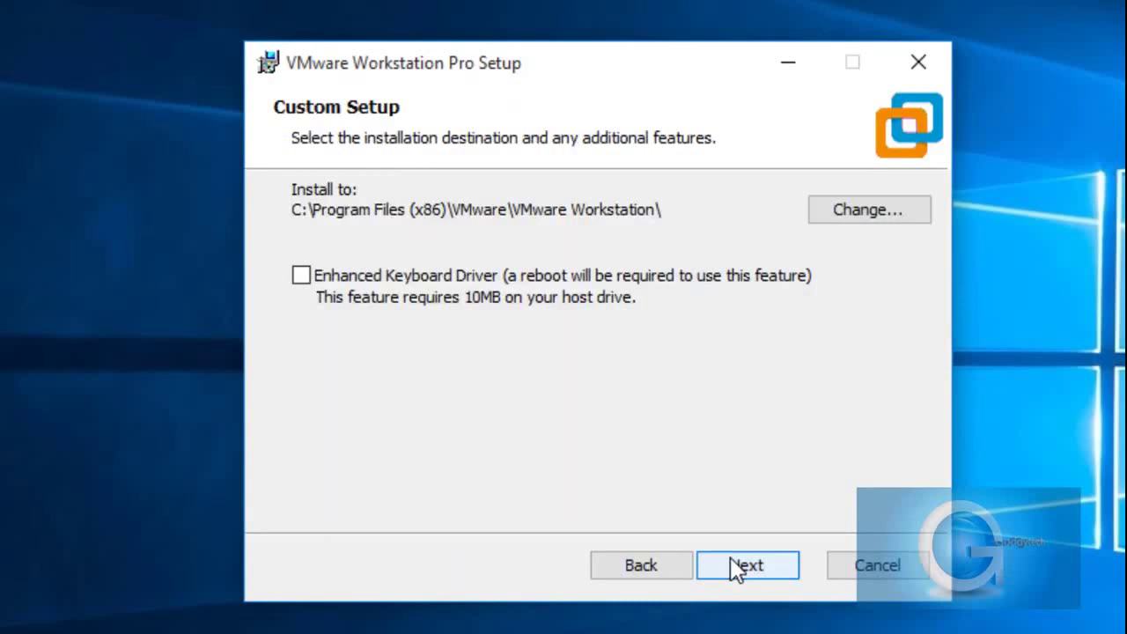
Confirm C:\Program Files (x86)\VMware\VMware Workstation\ as the installation folder and complete the Custom Setup page
left_click(301, 276)
key("space")
left_click(868, 209)
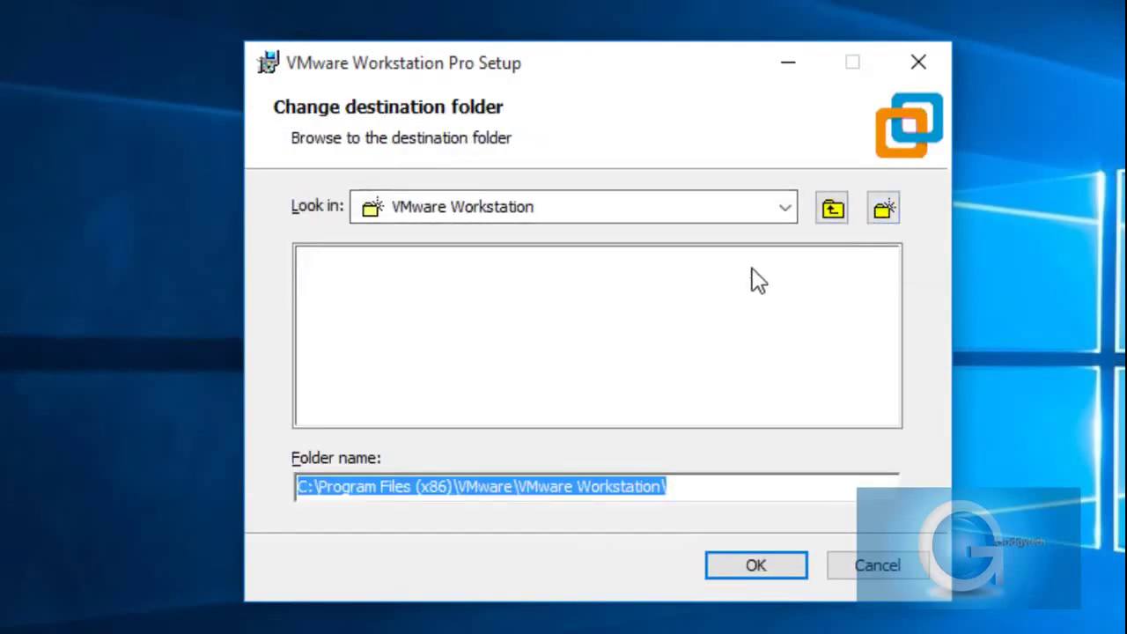
left_click(769, 563)
left_click(769, 566)
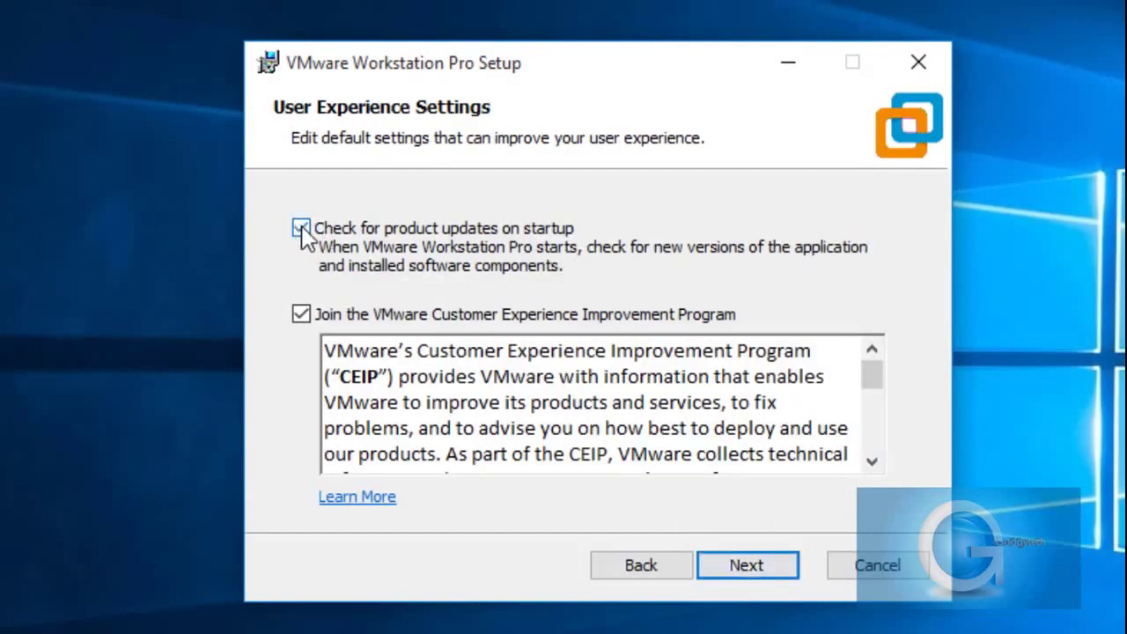
Accept the user experience and shortcut settings, install VMware Workstation Pro, and finish the setup wizard
left_click(748, 569)
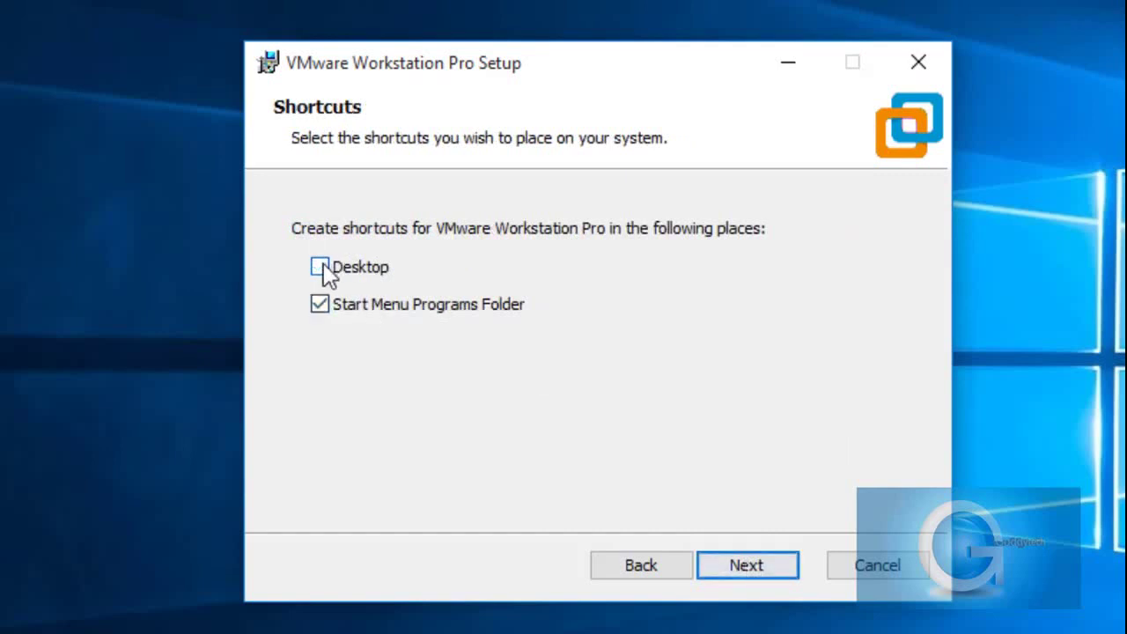
left_click(747, 572)
left_click(747, 573)
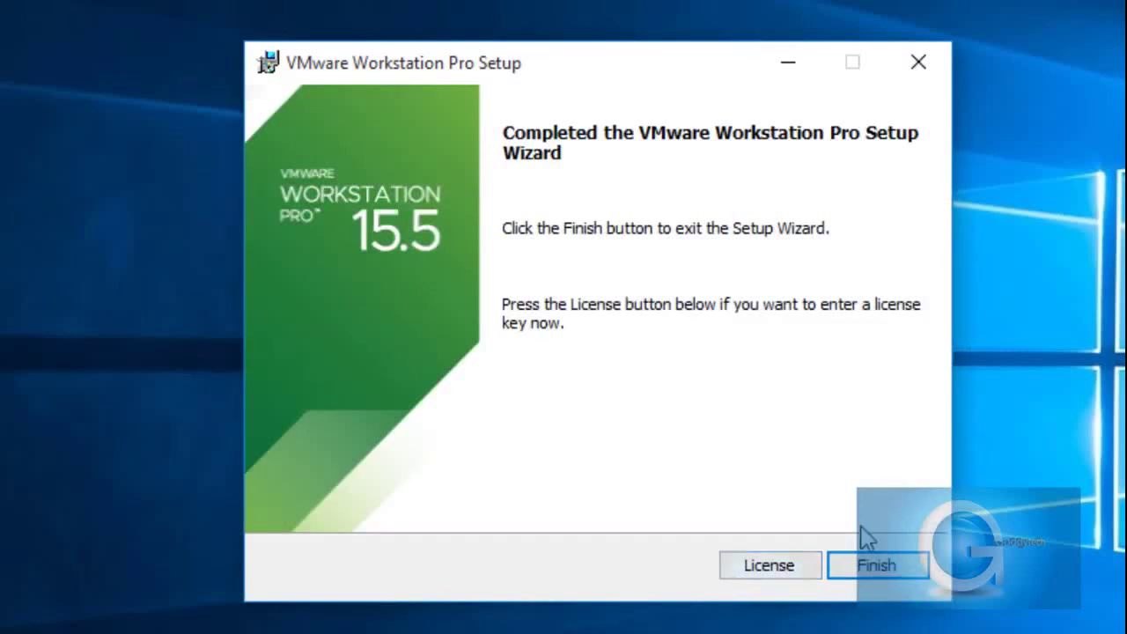
left_click(878, 573)
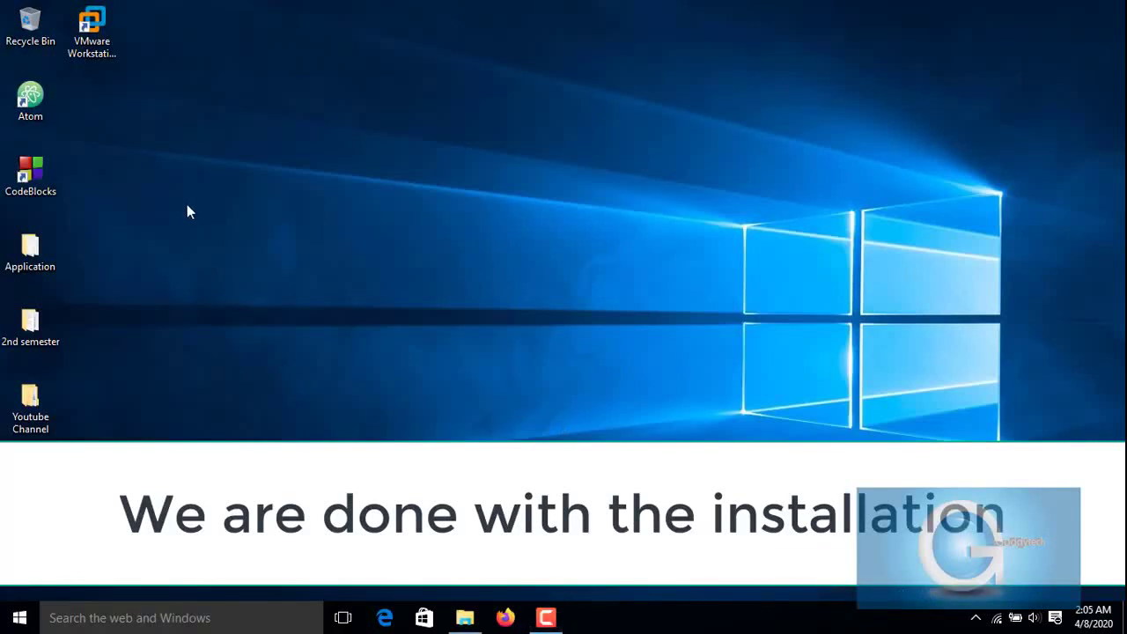
Refresh the desktop and run VMware Workstation Pro from its shortcut as administrator
right_click(387, 85)
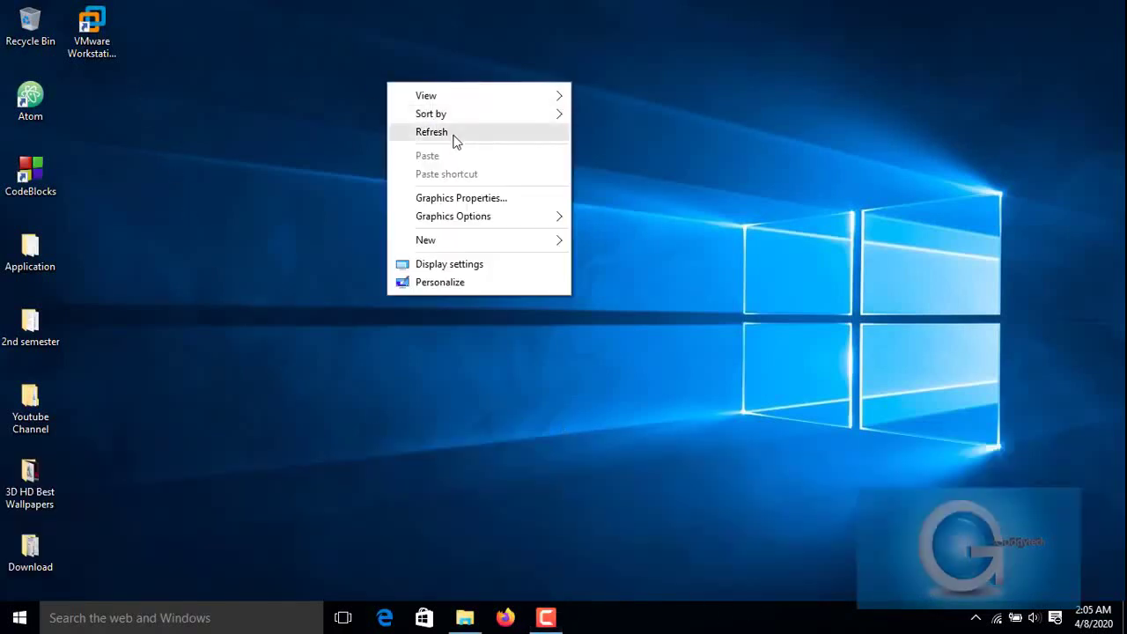
left_click(455, 141)
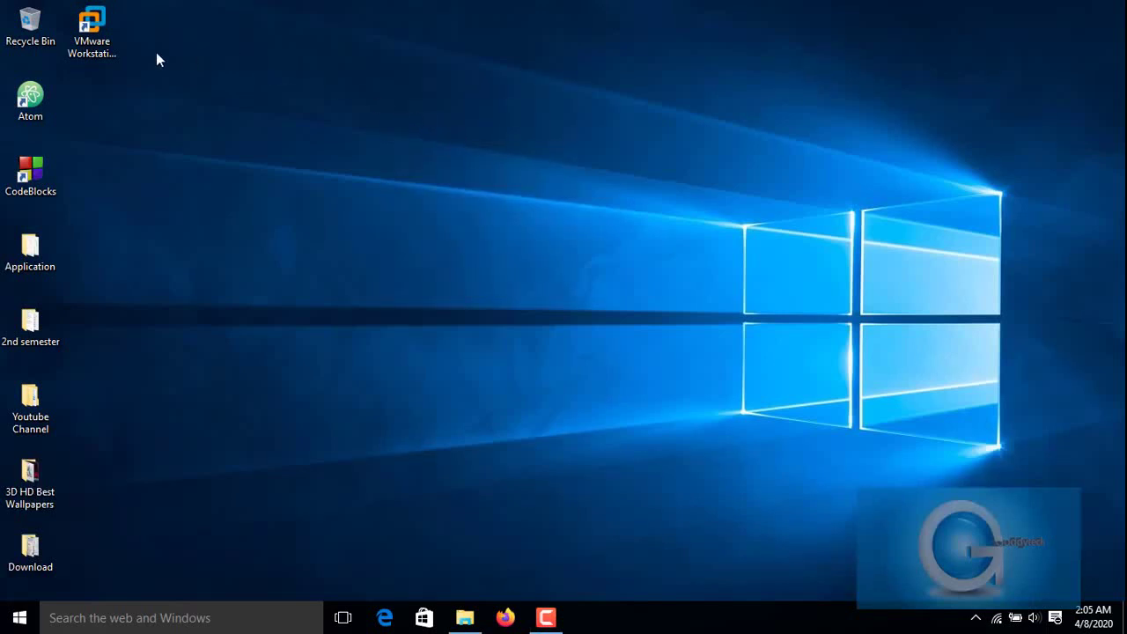
left_click(89, 43)
right_click(89, 44)
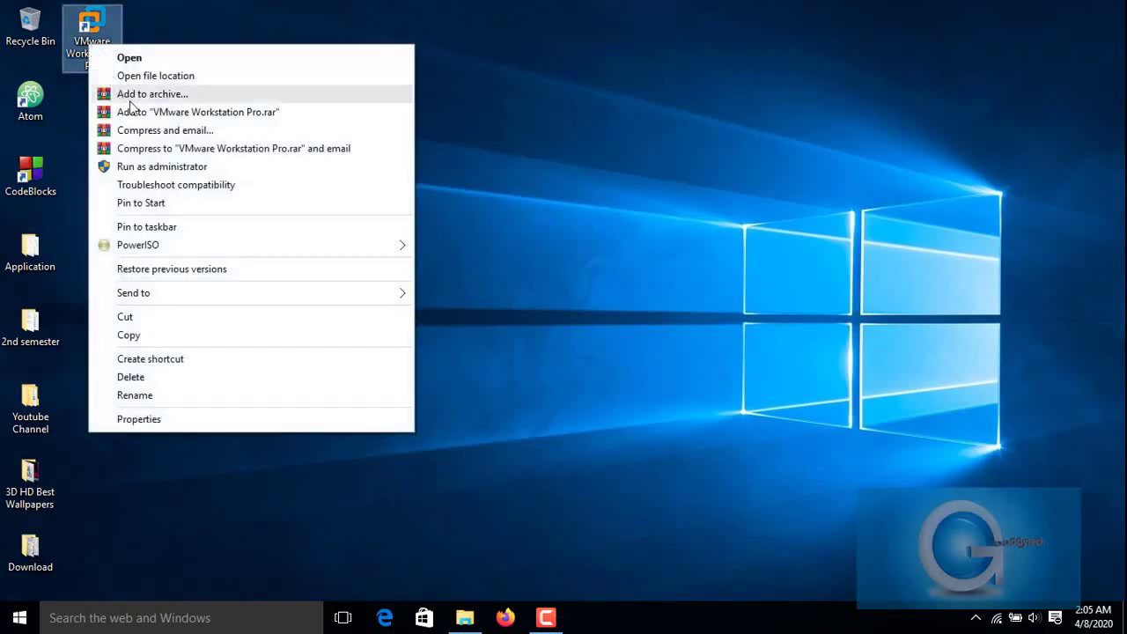
left_click(142, 168)
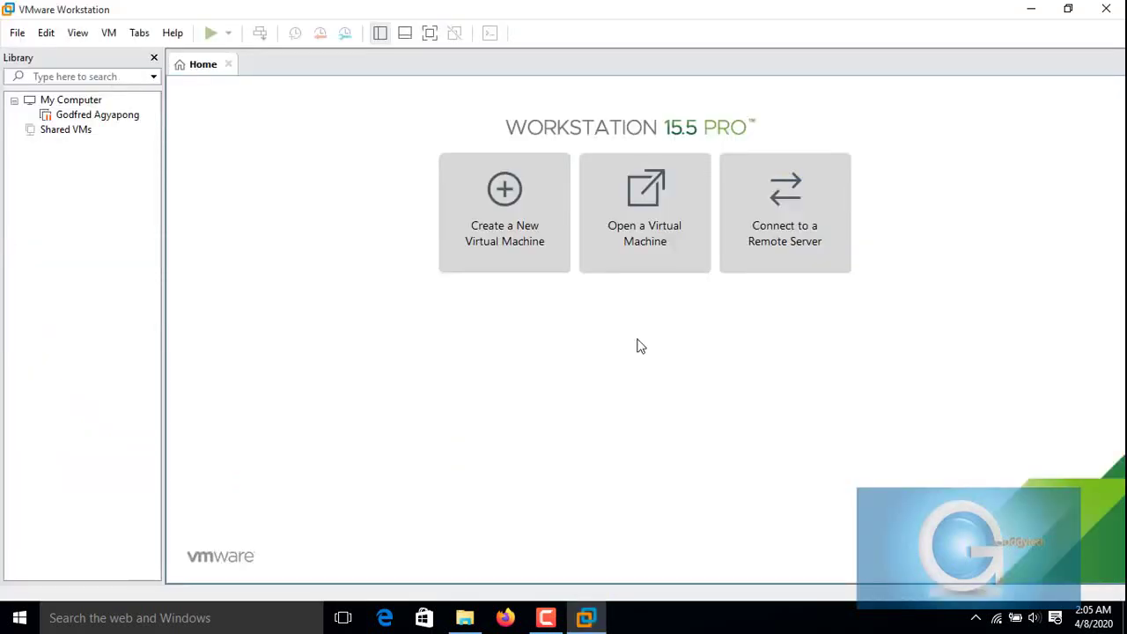
Switch to Firefox, search for "kali linux", and open the Download Kali Linux page on kali.org
left_click(1031, 9)
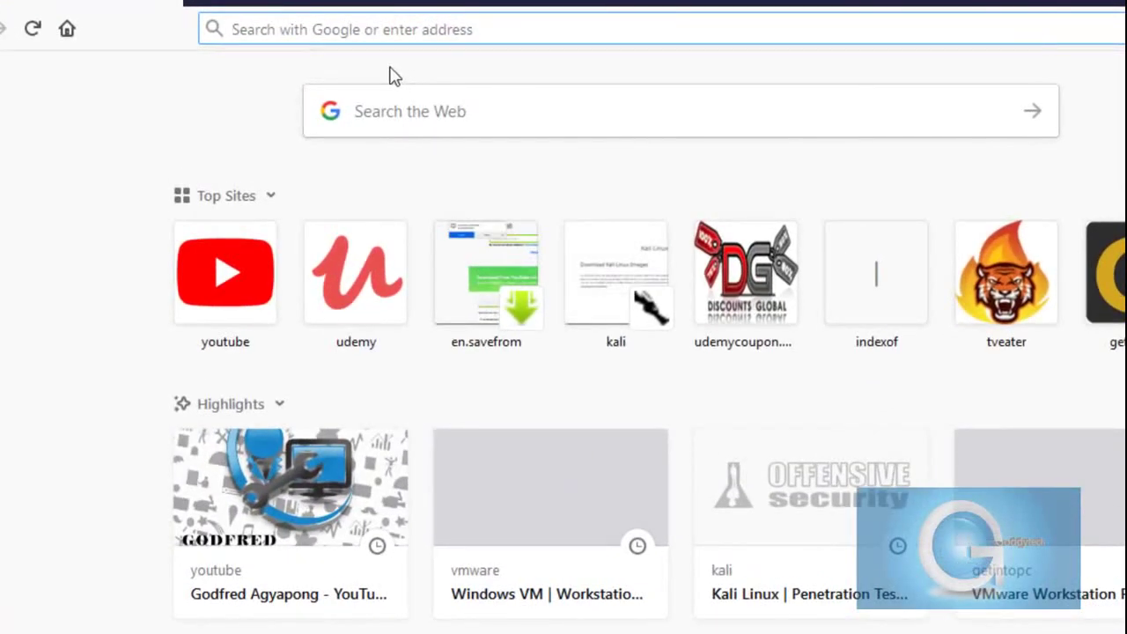
type("kali linux")
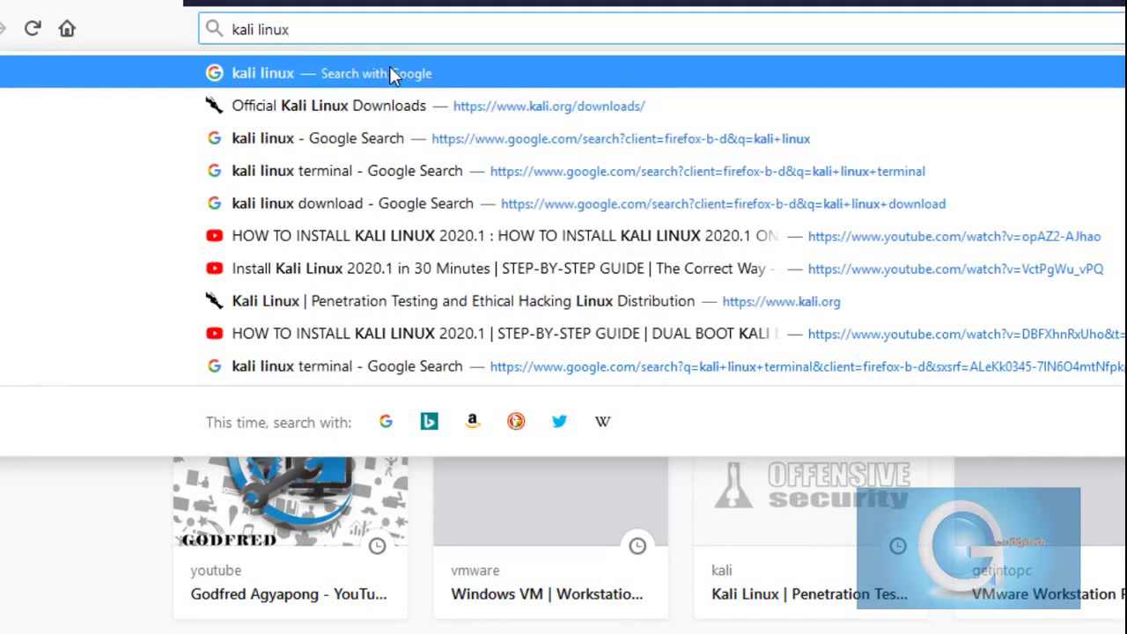
left_click(390, 68)
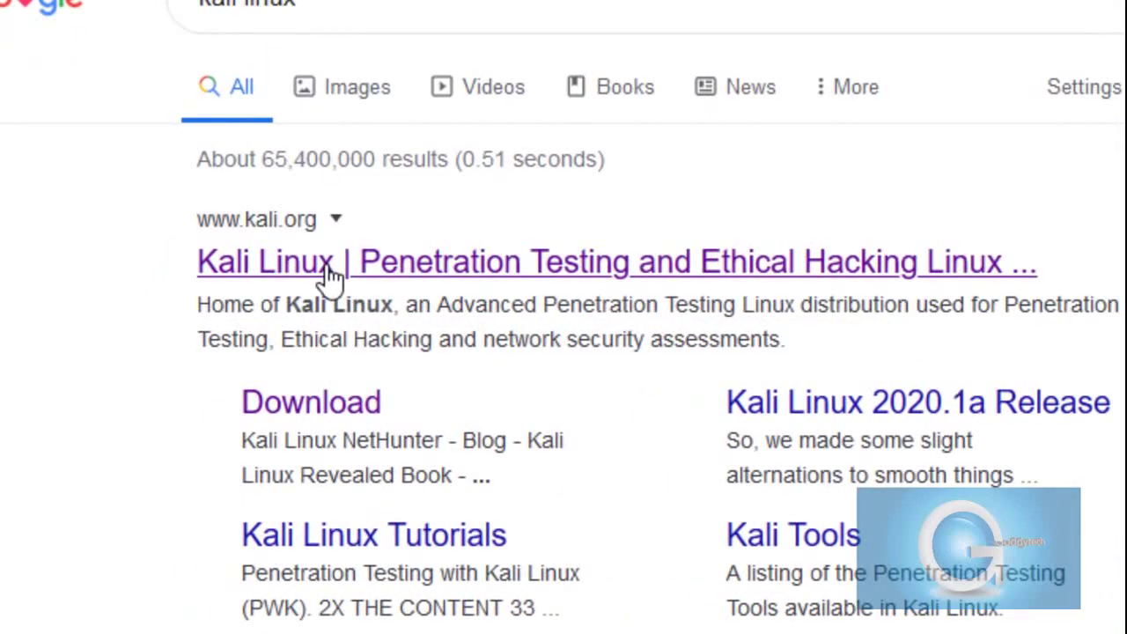
left_click(330, 275)
mouse_move(390, 96)
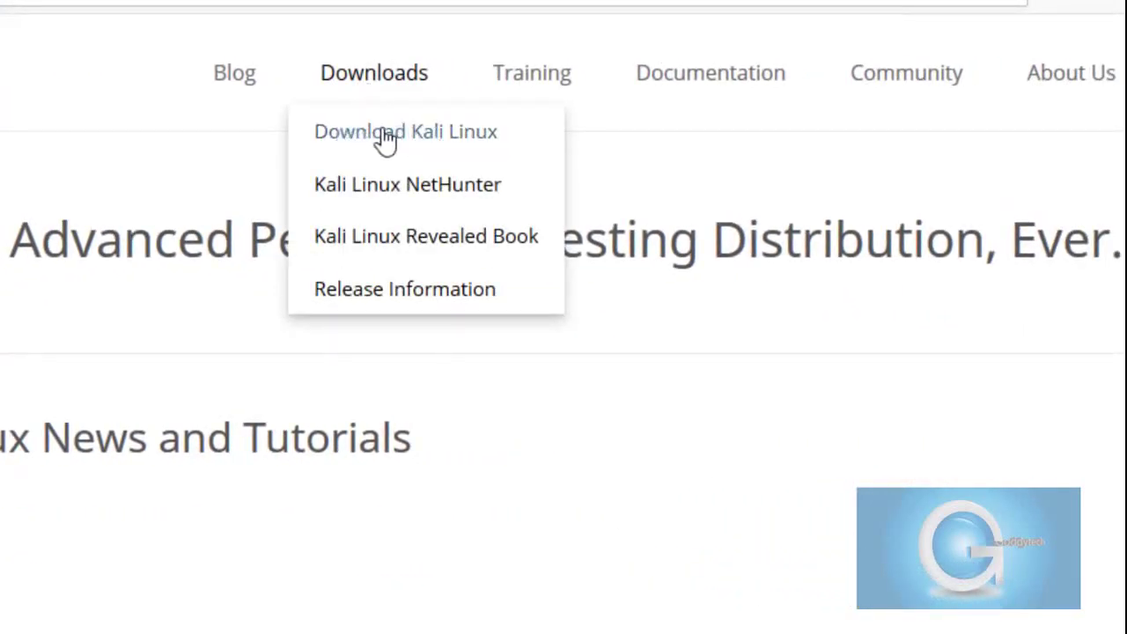
left_click(434, 139)
From the Kali image list, open the Offensive Security VM download page for Kali Linux 64-bit VMware and find its VMware images
scroll(357, 343, "down", 5)
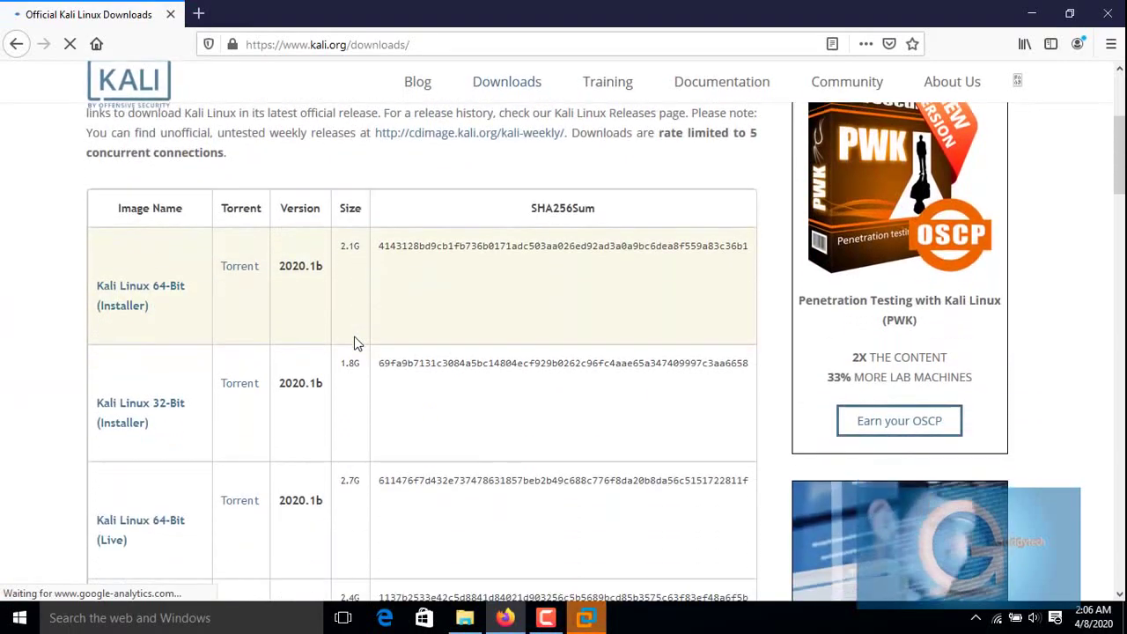
scroll(357, 344, "down", 4)
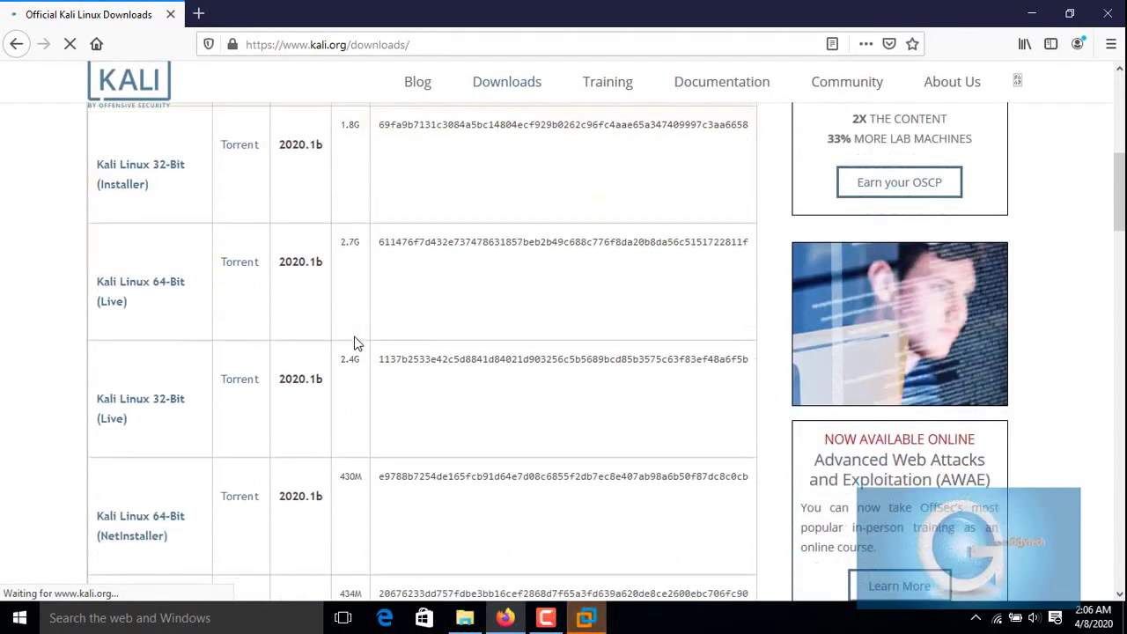
scroll(357, 343, "down", 2)
scroll(356, 343, "up", 6)
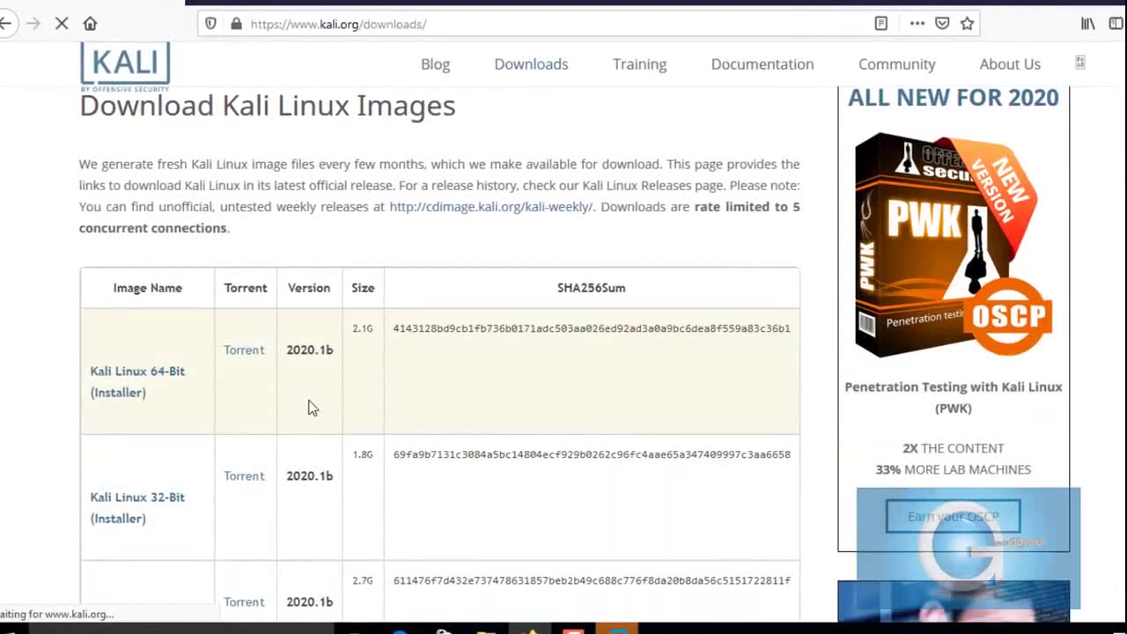
scroll(355, 343, "down", 10)
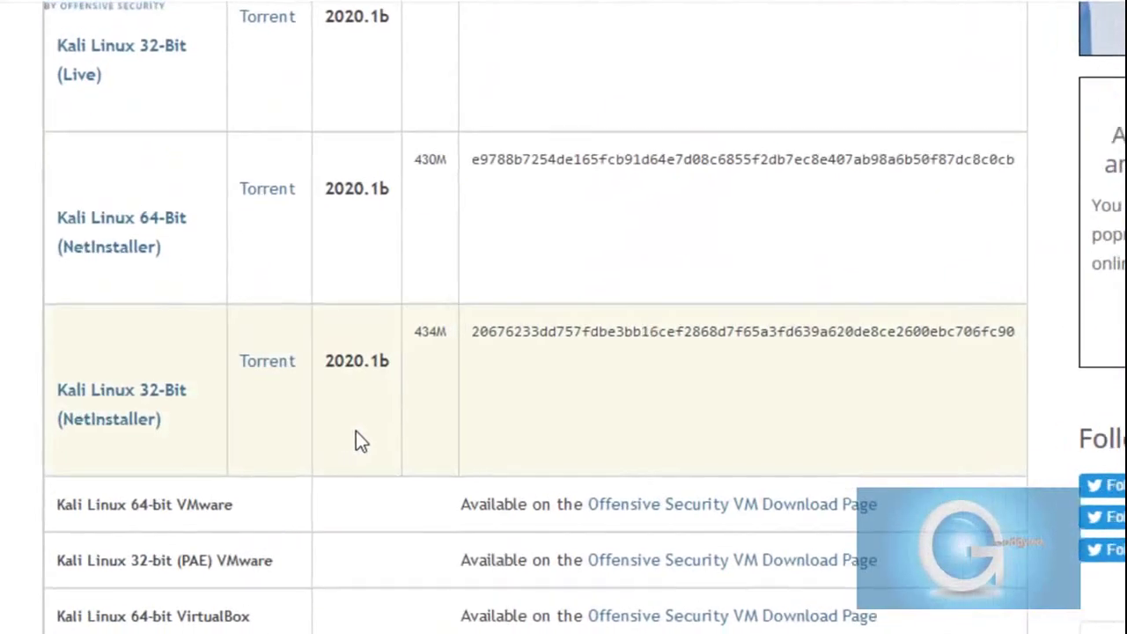
scroll(362, 436, "up", 4)
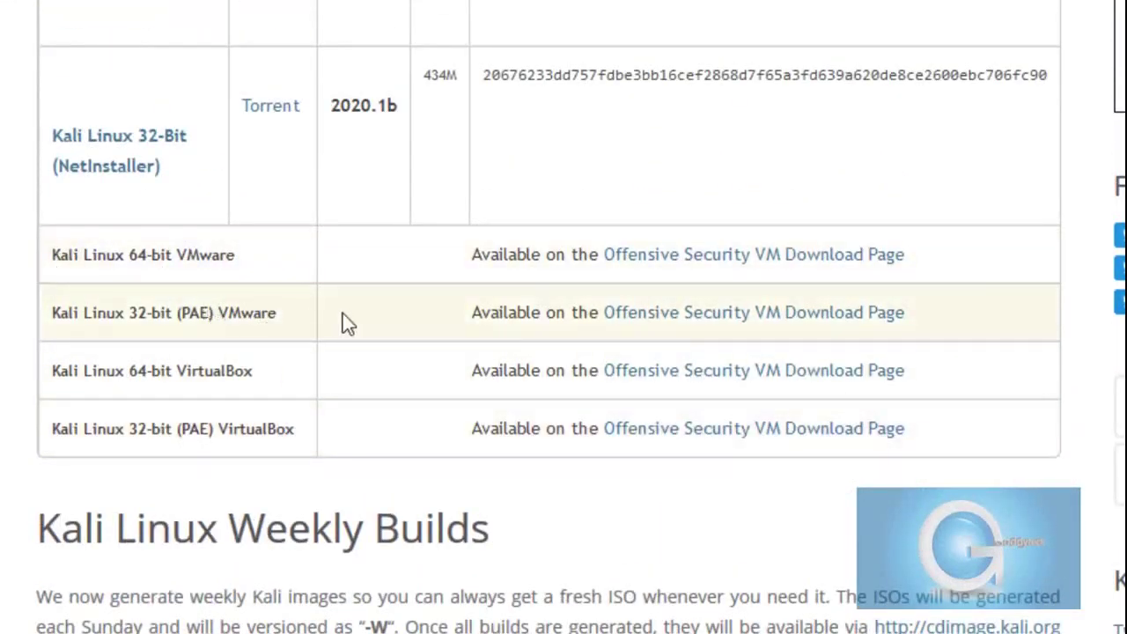
left_click(747, 254)
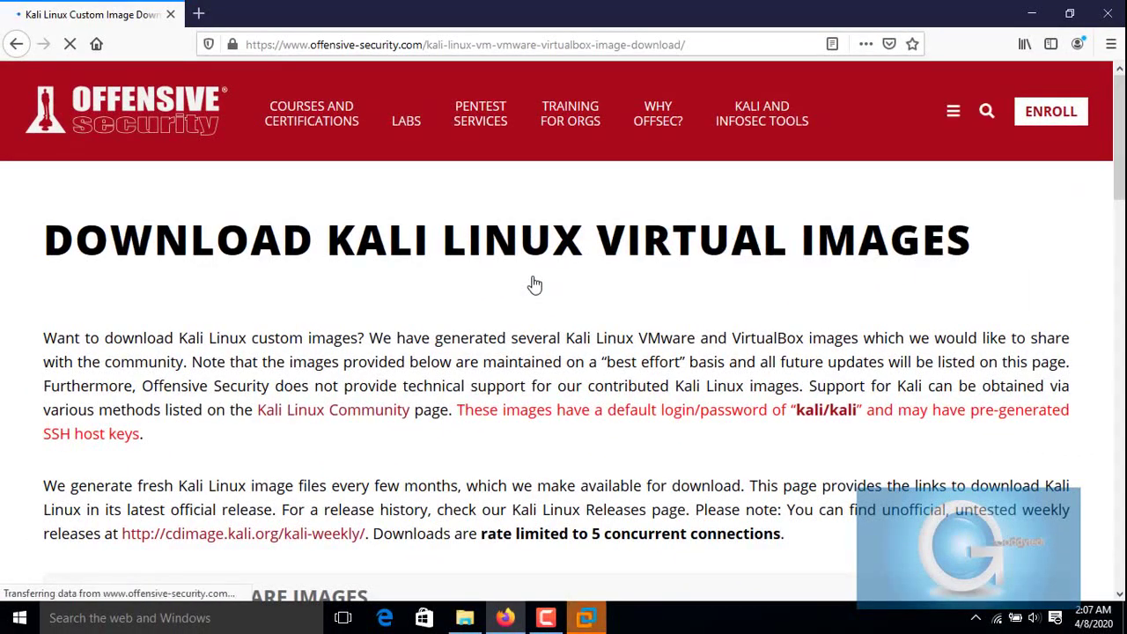
scroll(534, 285, "down", 5)
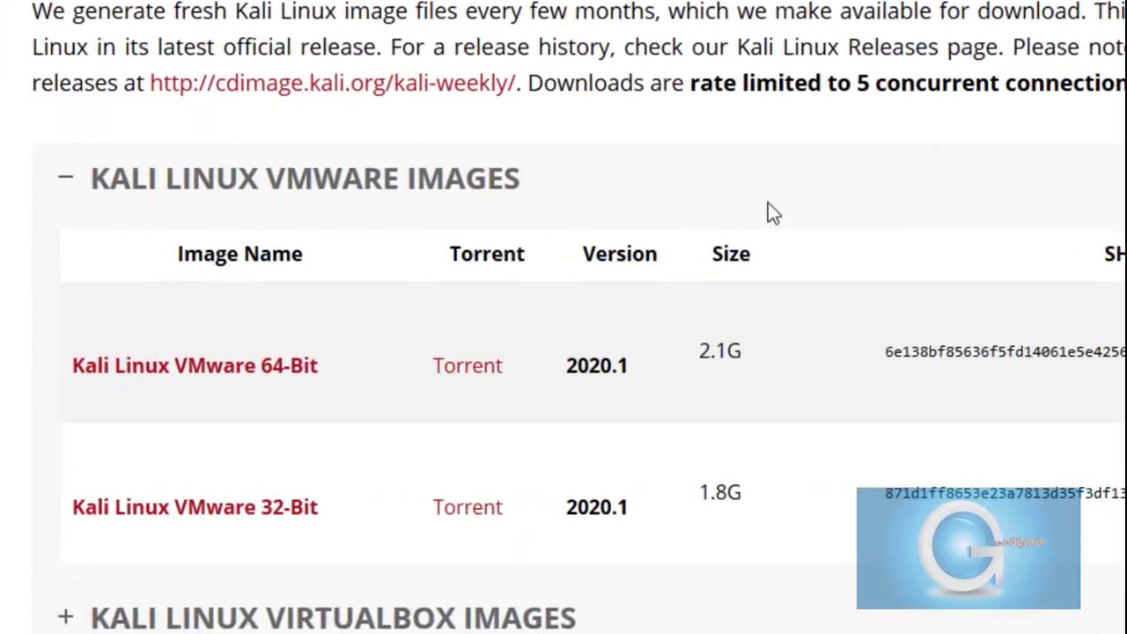
scroll(770, 207, "down", 3)
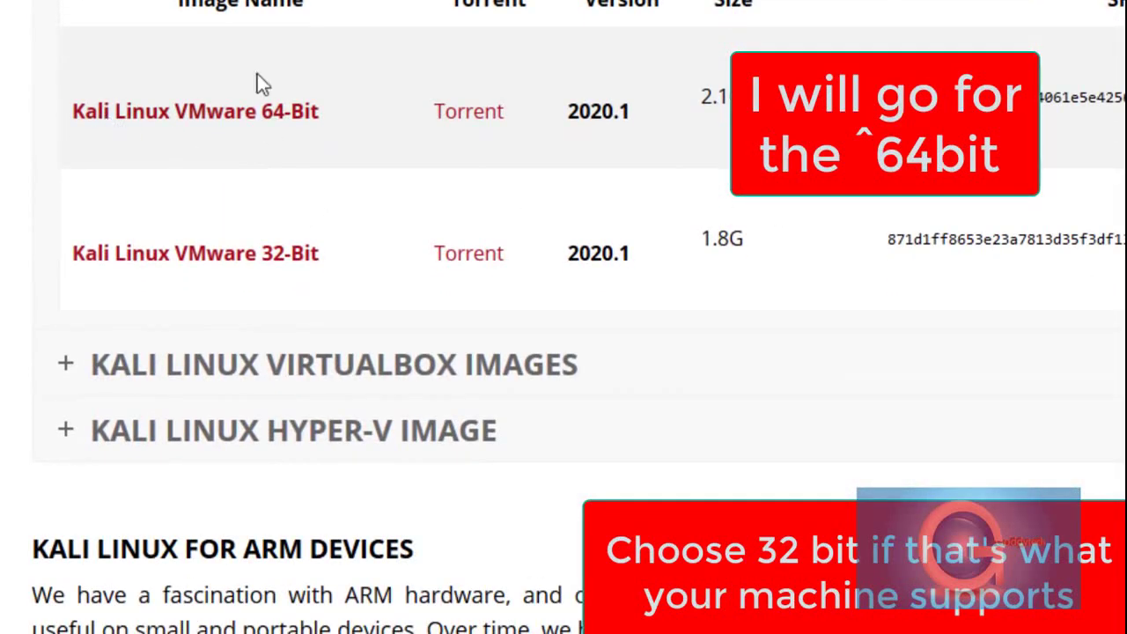
Download the Kali Linux VMware 64-Bit image and extract the archive on the desktop into the folder kali-linux-2020.1-vmware-amd64
scroll(238, 159, "down", 1)
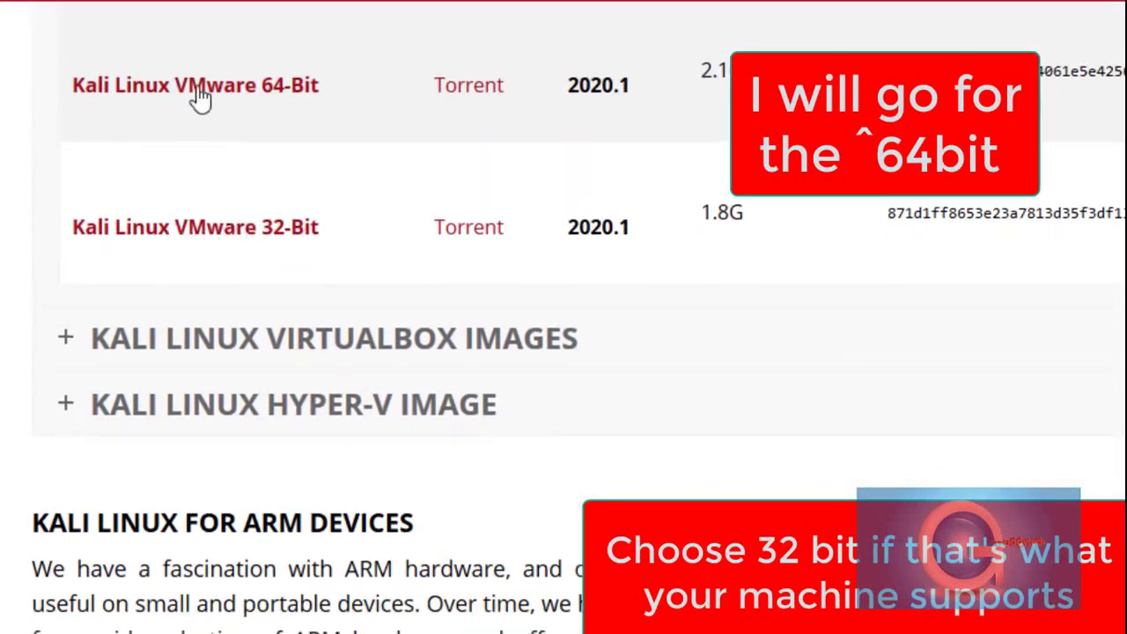
left_click(251, 99)
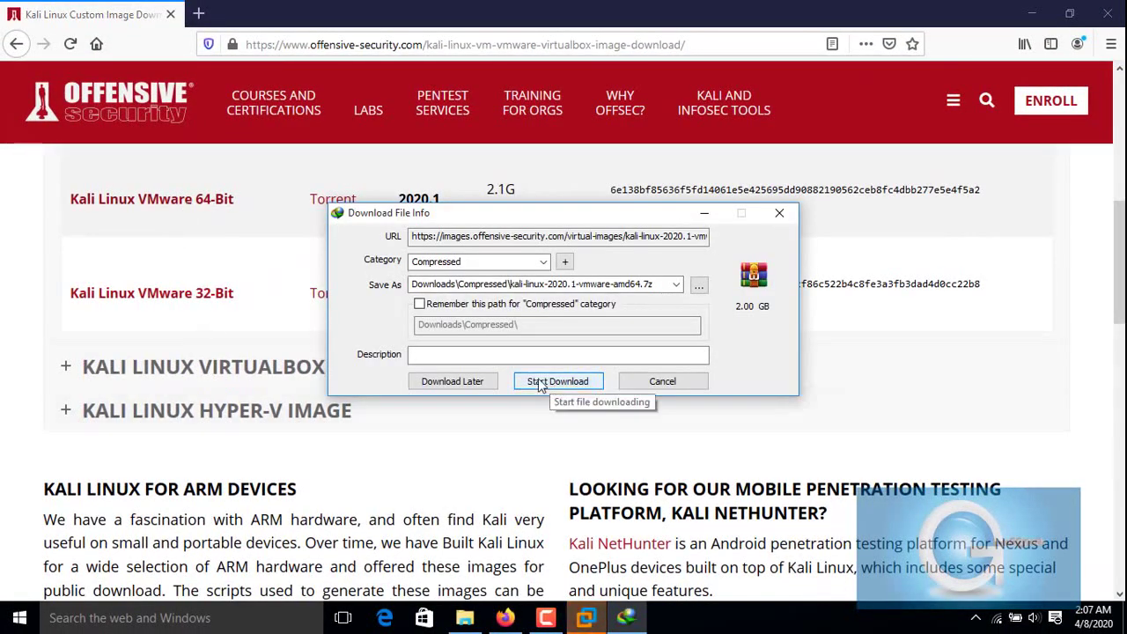
left_click(557, 381)
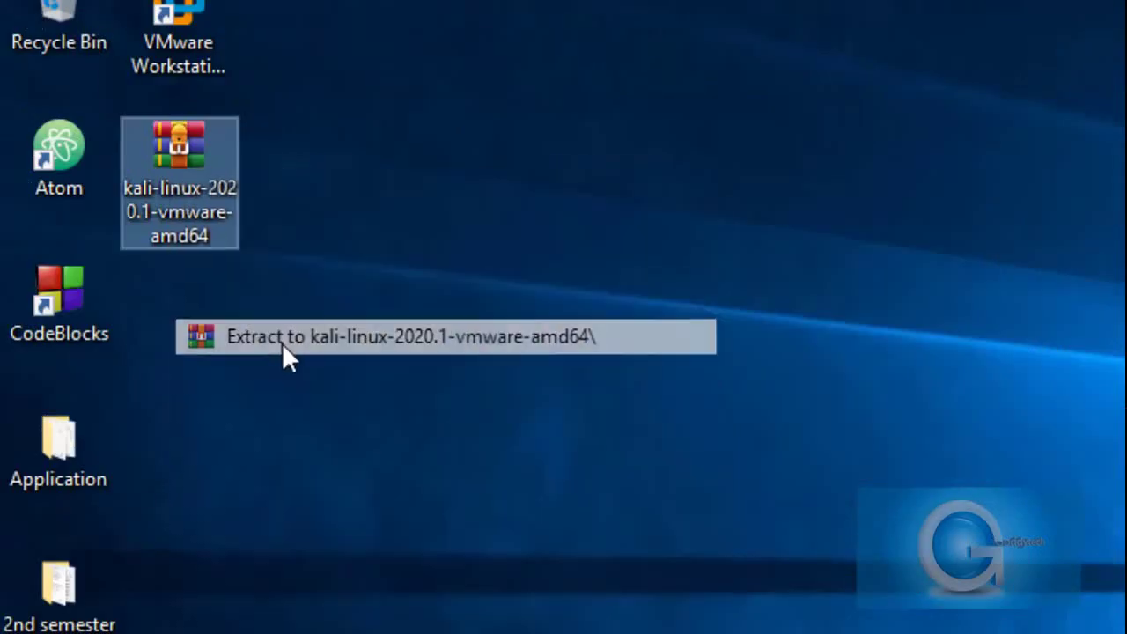
left_click(282, 343)
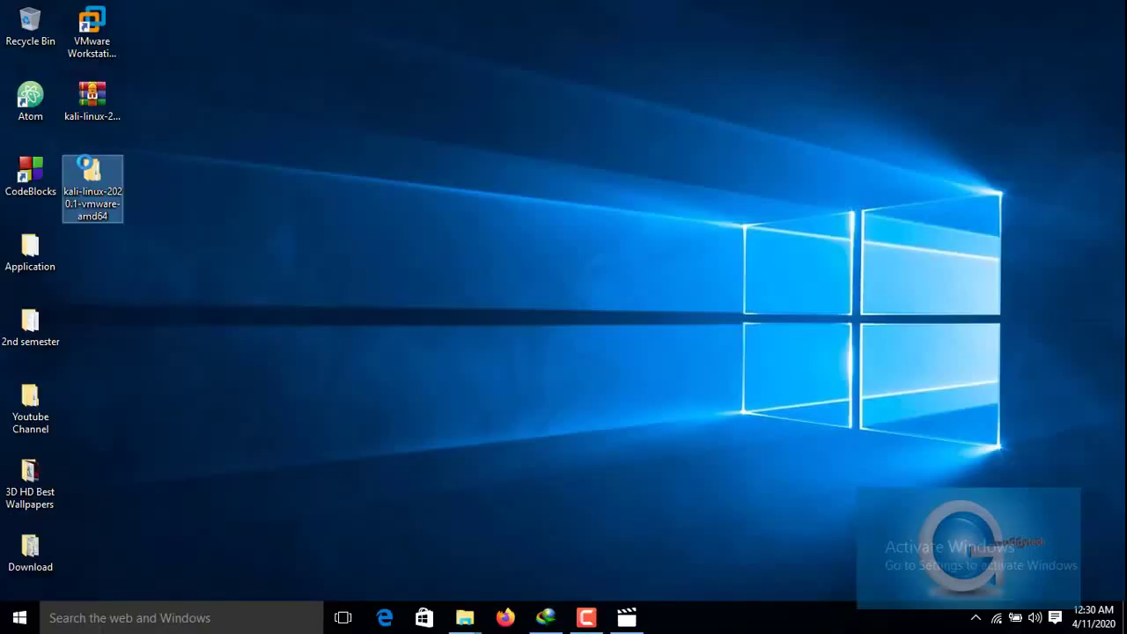
Look through the virtual machine files in the extracted kali-linux-2020.1-vmware-amd64 folder and close the folder window
right_click(94, 169)
left_click(97, 173)
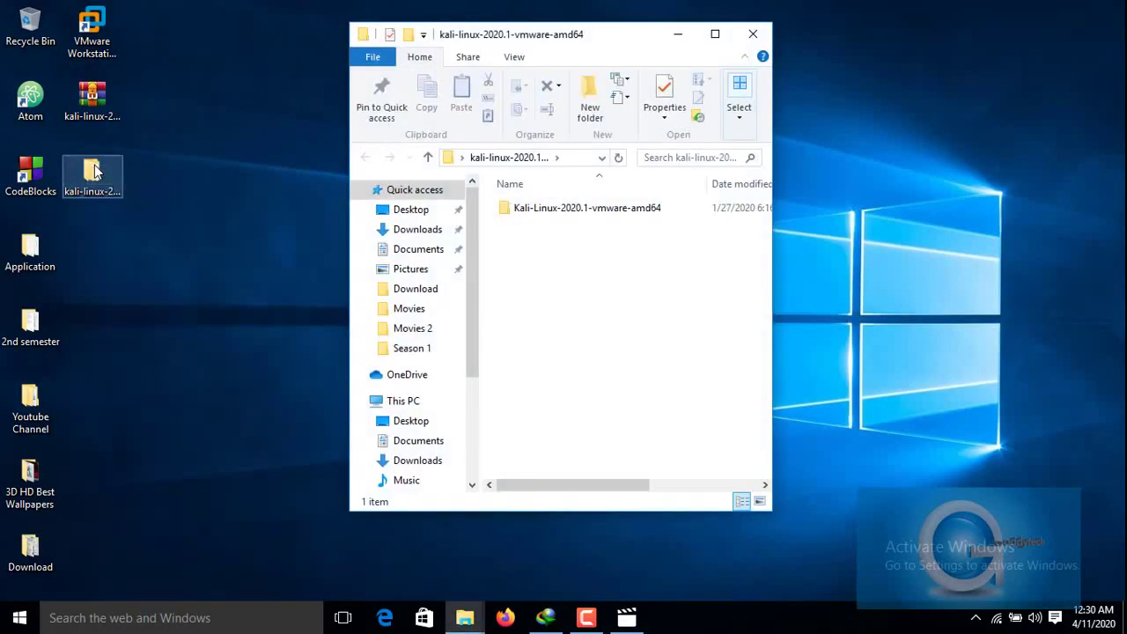
left_click(556, 214)
double_click(557, 211)
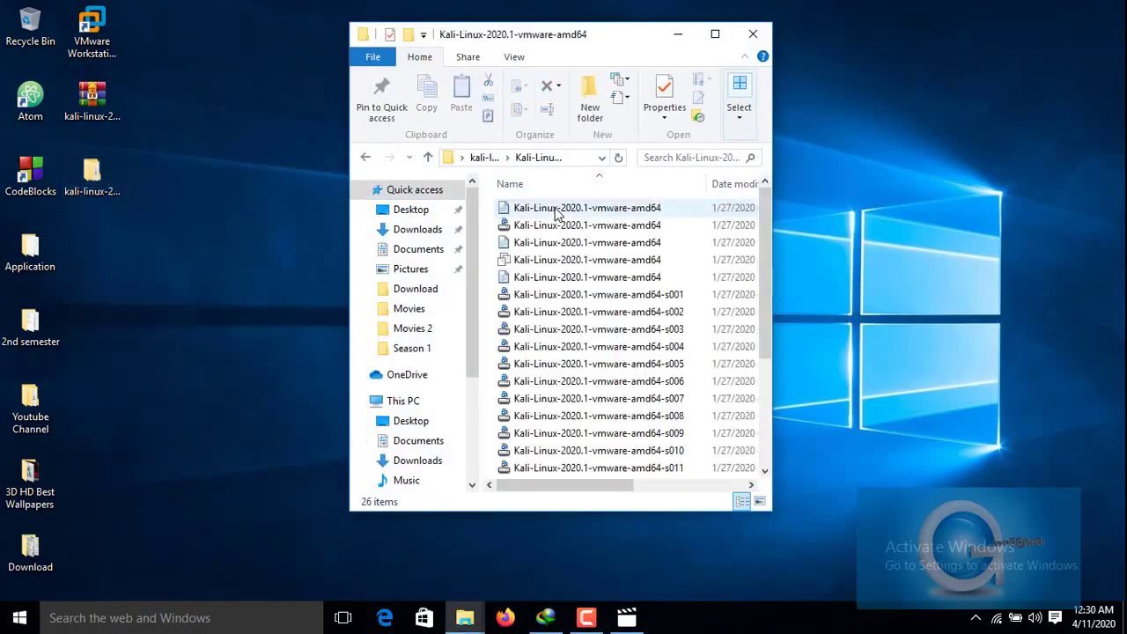
scroll(557, 214, "down", 4)
scroll(557, 214, "up", 4)
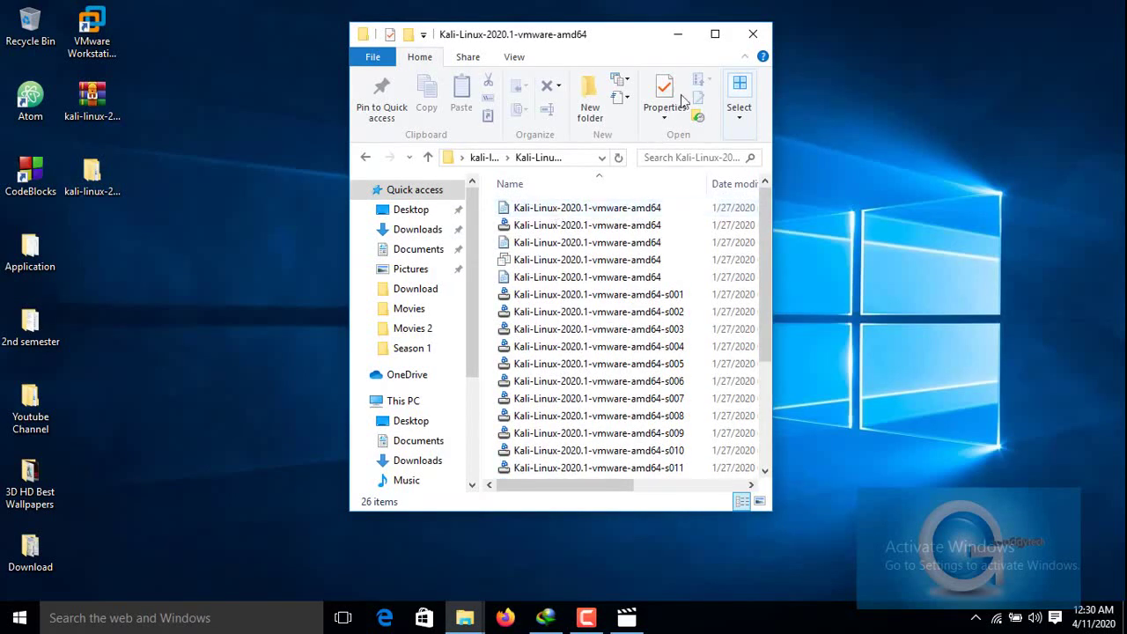
left_click(753, 34)
Refresh the desktop, run VMware Workstation Pro as administrator from its shortcut, and maximize its window
right_click(664, 42)
left_click(695, 91)
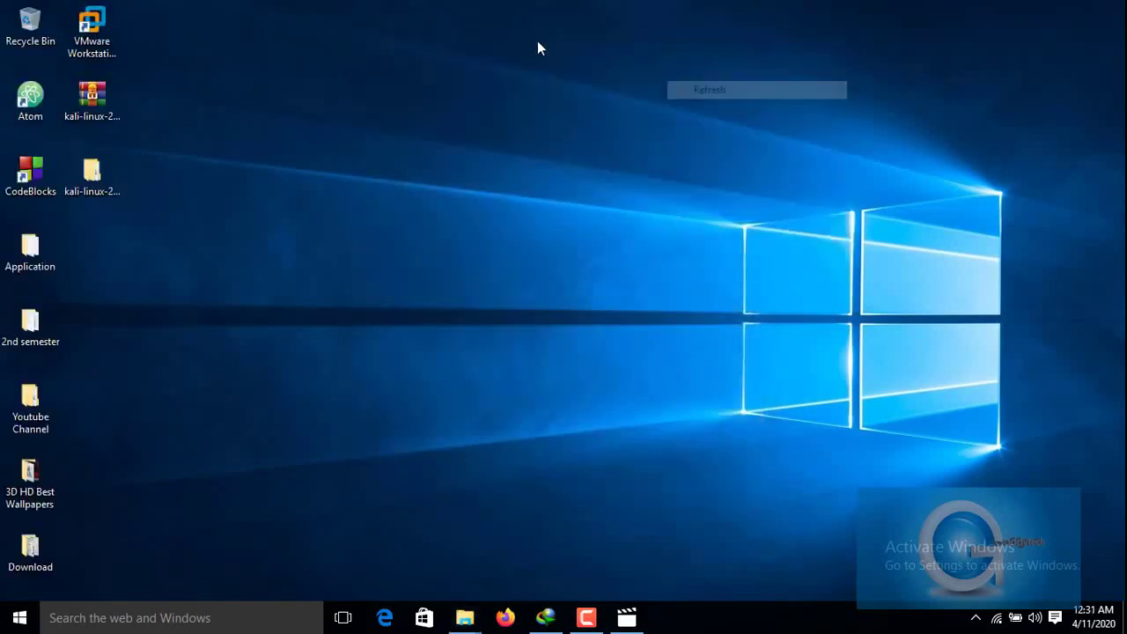
left_click(90, 30)
right_click(91, 31)
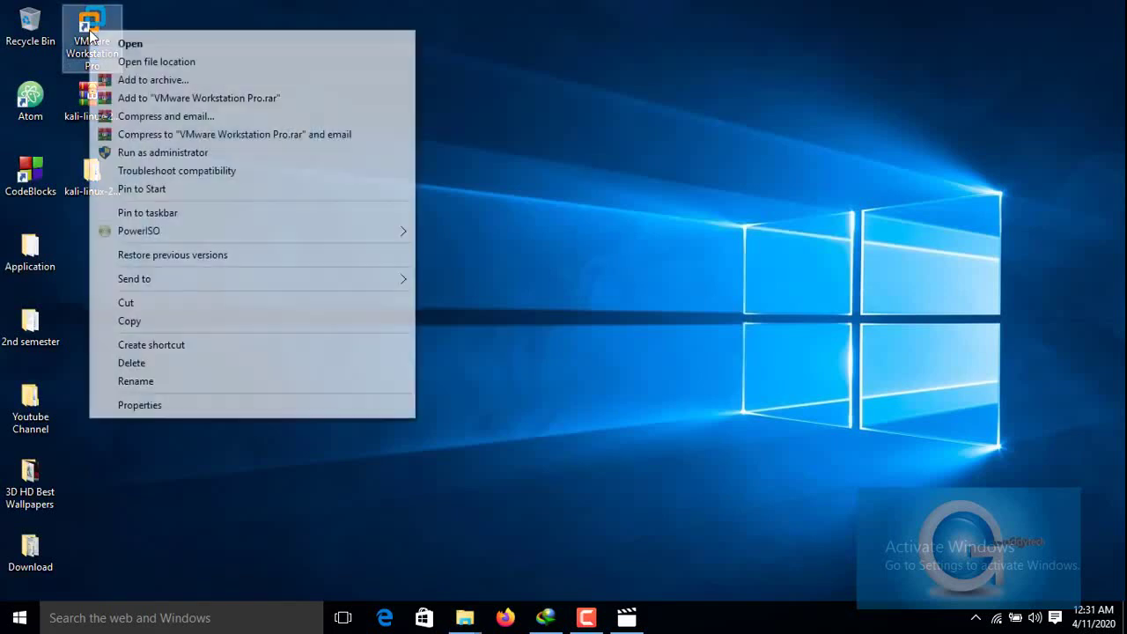
left_click(150, 158)
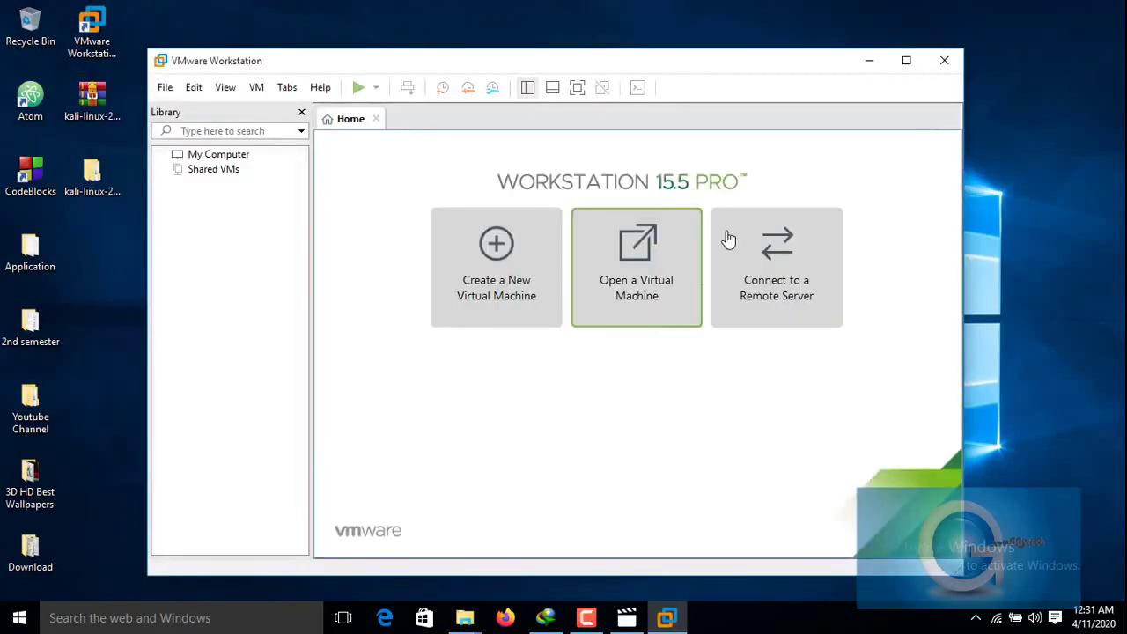
left_click(906, 60)
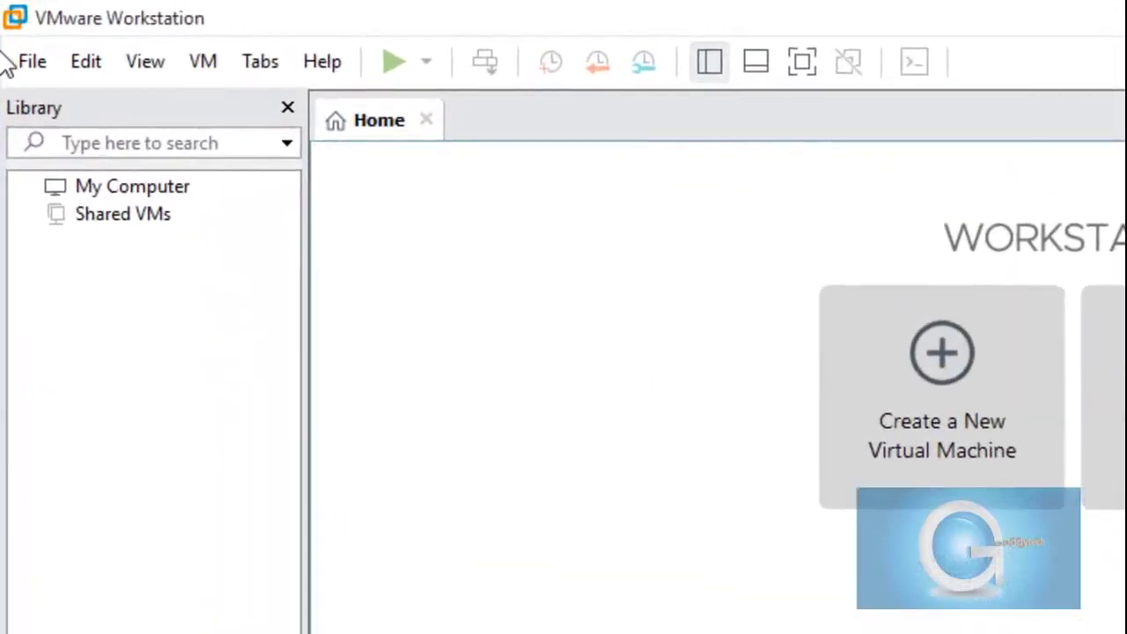
Start a scan for virtual machines and set its location to the kali-linux-2020.1-vmware-amd64 folder on the desktop
left_click(32, 64)
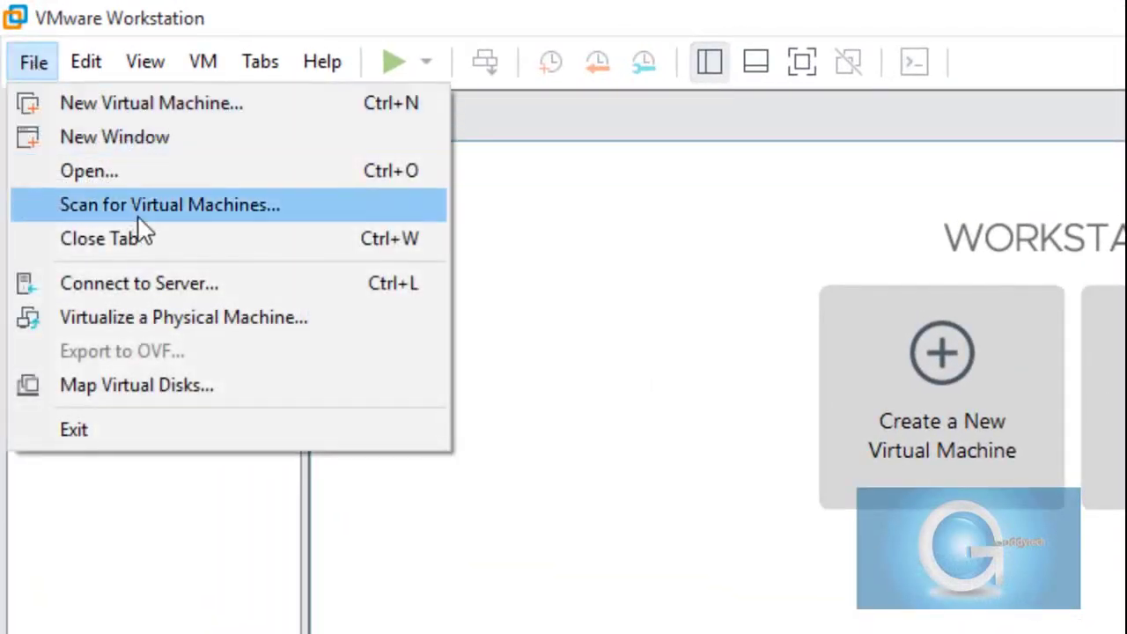
left_click(162, 204)
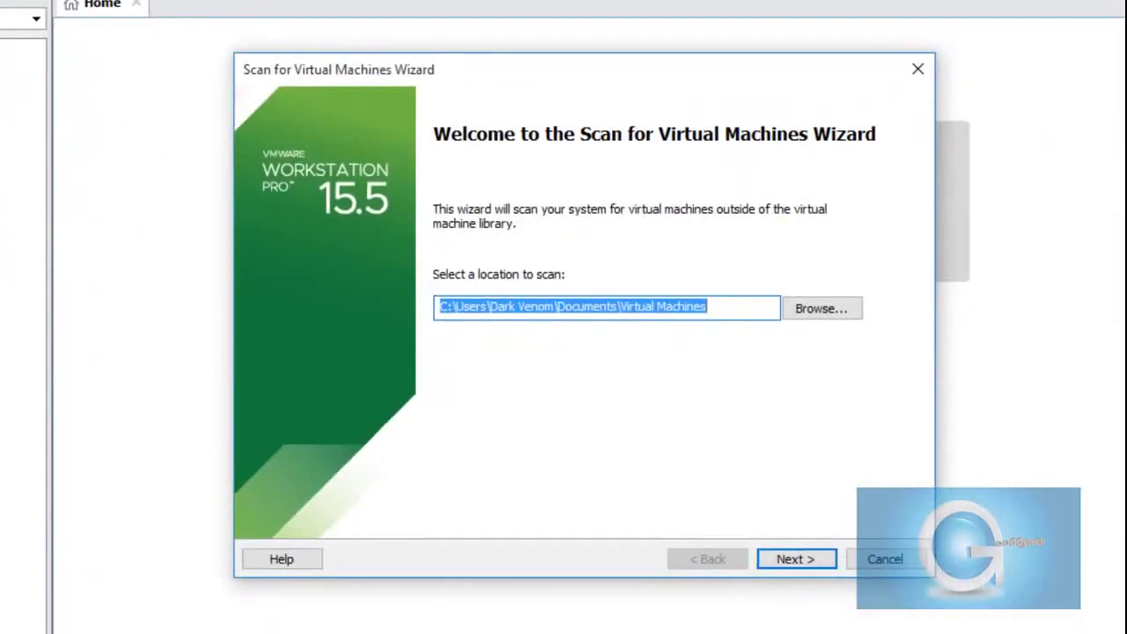
left_click(812, 312)
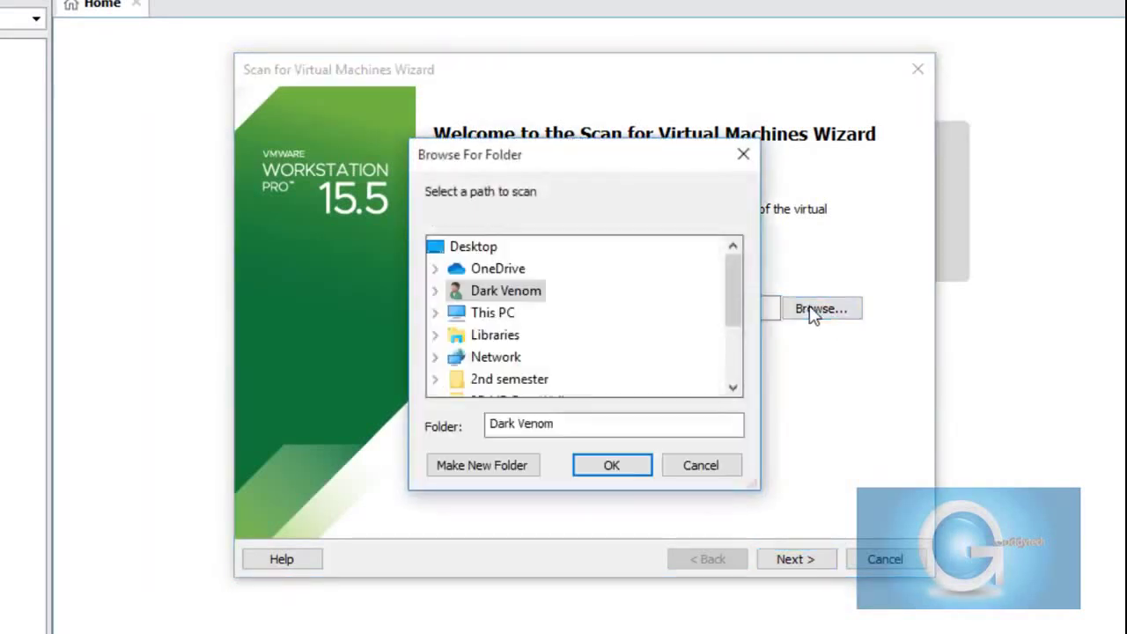
left_click(434, 314)
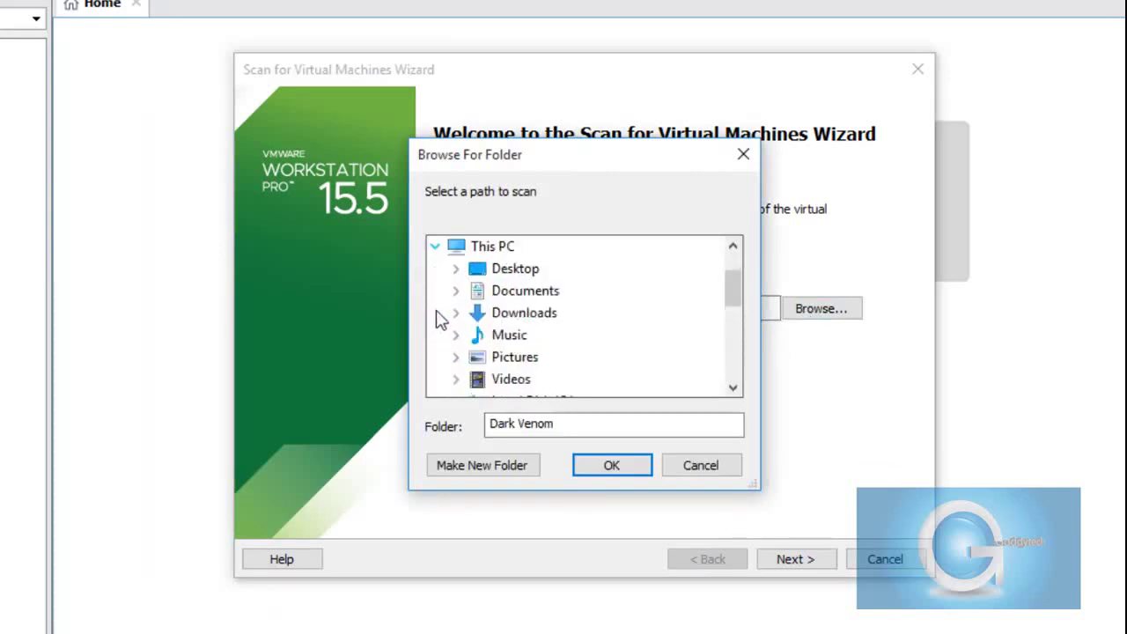
left_click(498, 268)
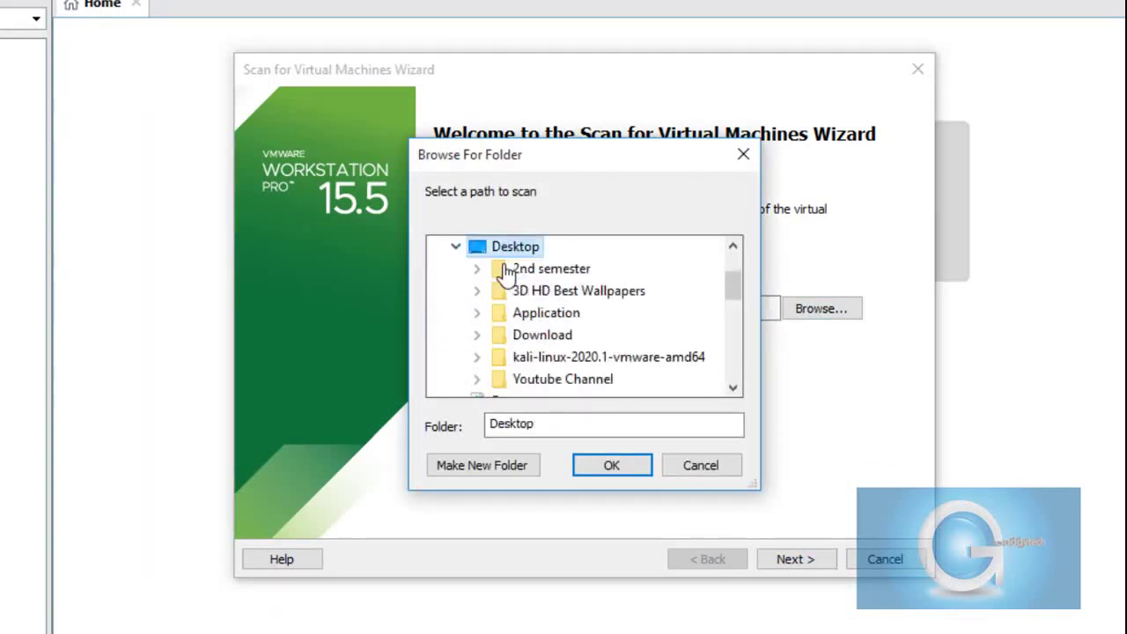
left_click(522, 361)
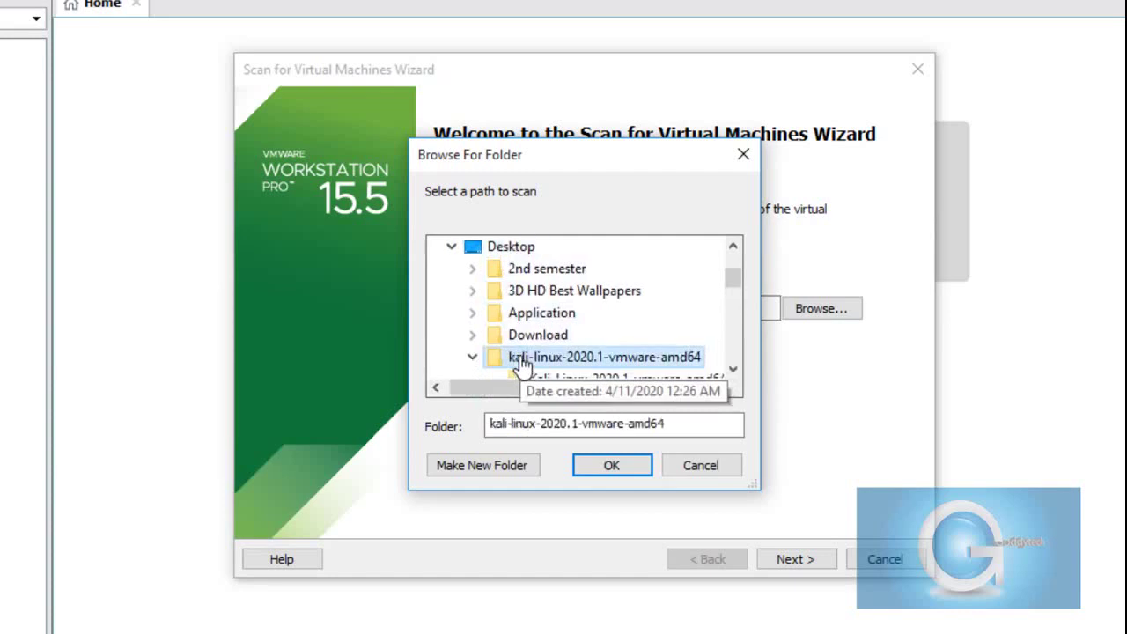
left_click(611, 467)
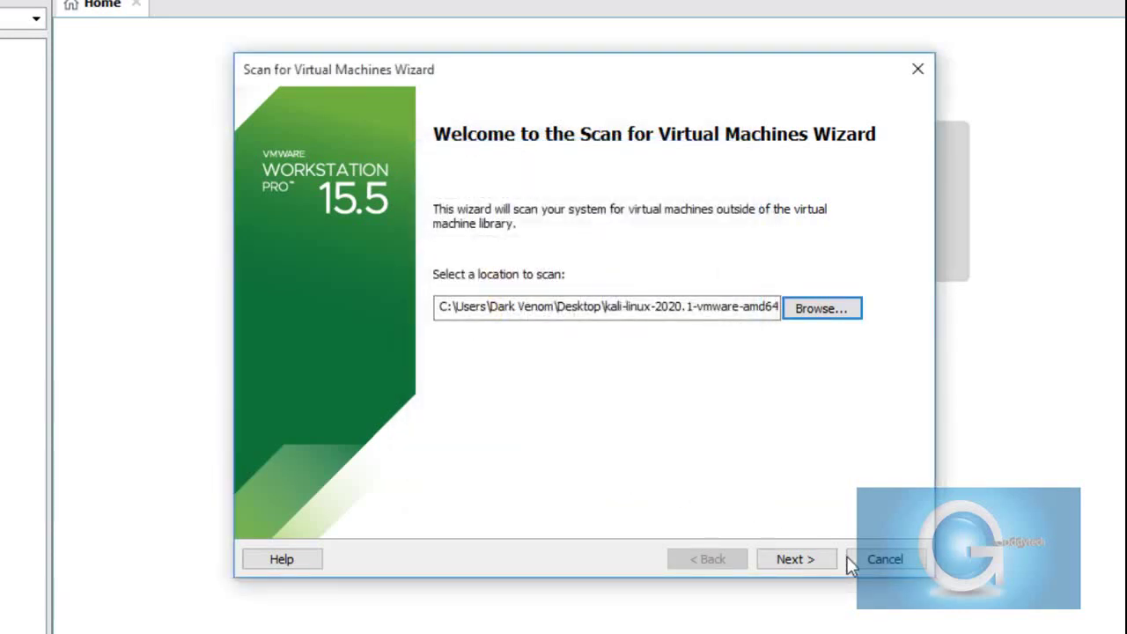
Scan the chosen folder and add the Kali-Linux-2020.1-vmware-amd64 virtual machine to the library, postponing the software update
left_click(796, 559)
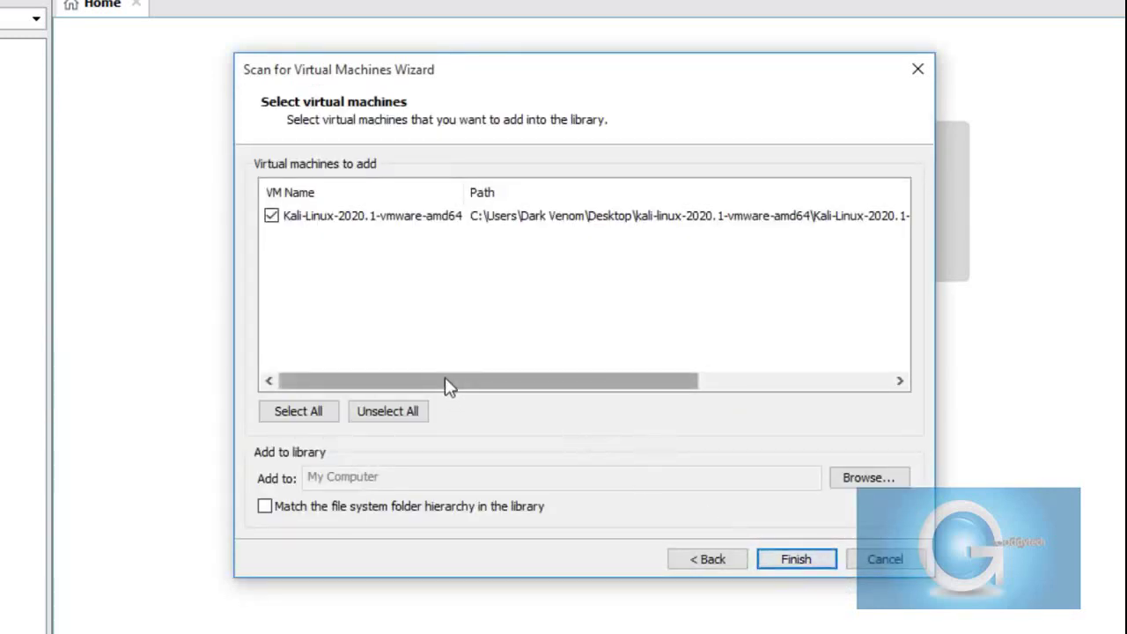
left_click_drag(447, 380, 736, 370)
left_click_drag(609, 366, 369, 372)
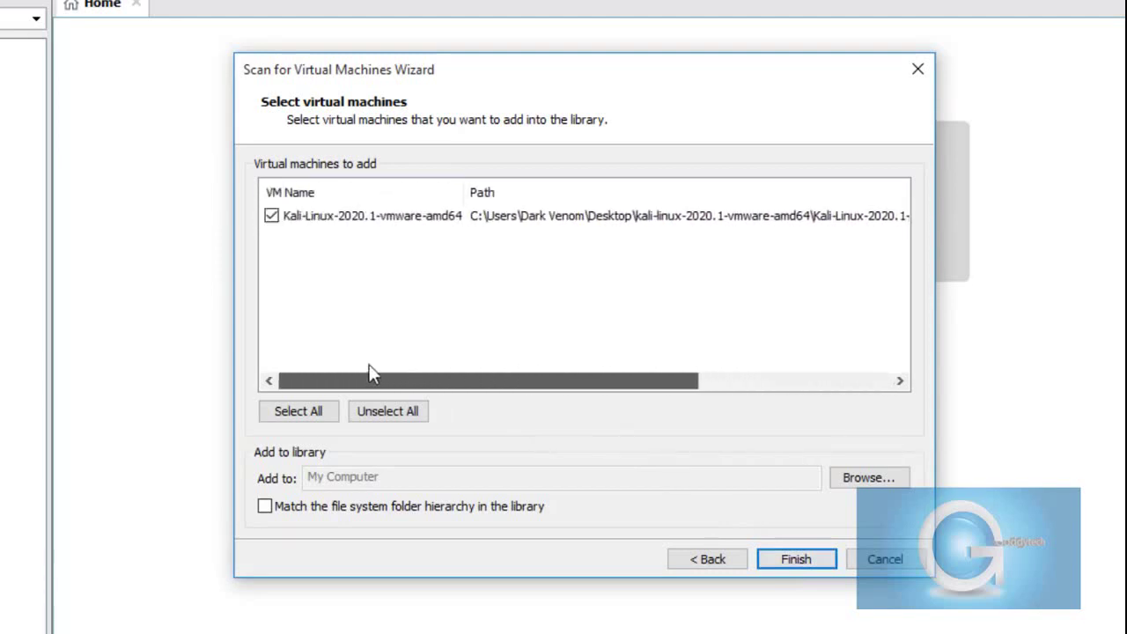
left_click(790, 557)
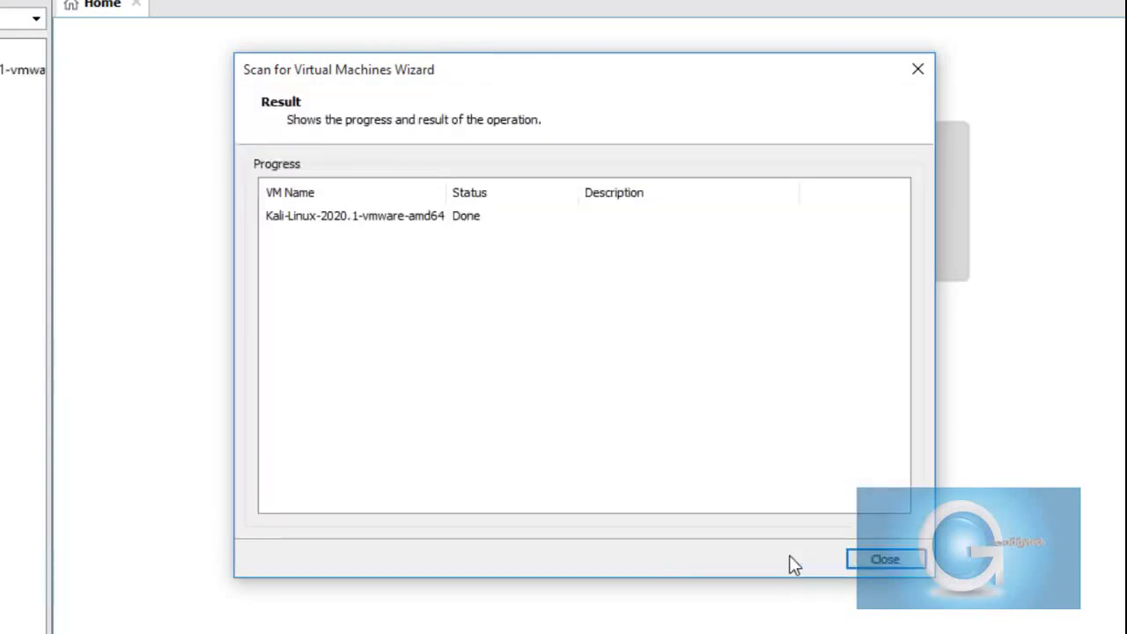
left_click(854, 558)
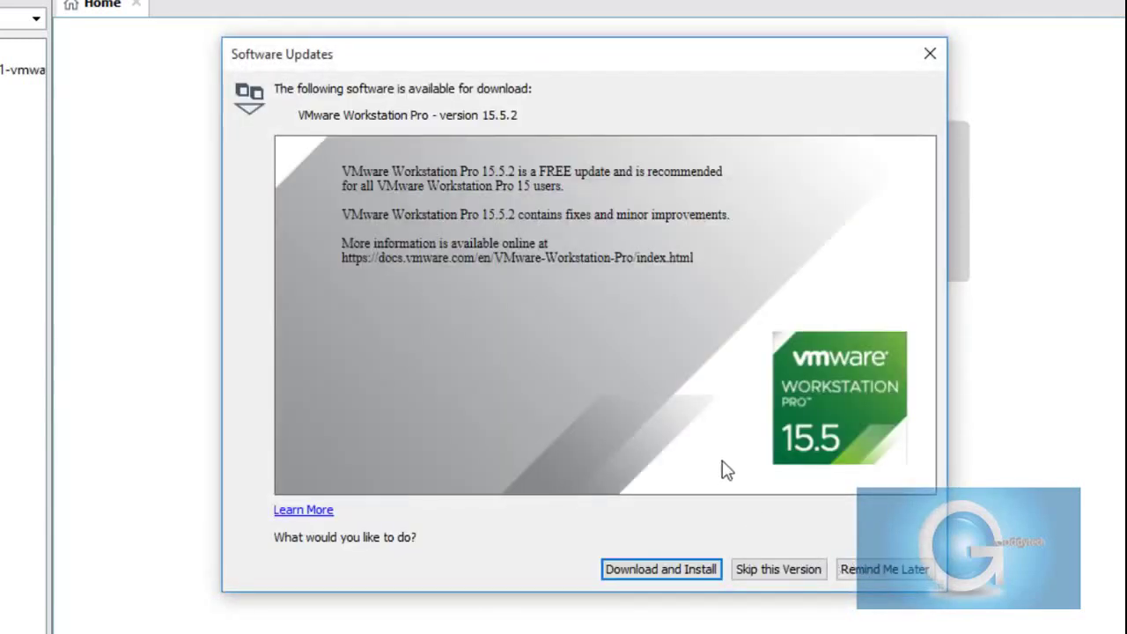
left_click(883, 571)
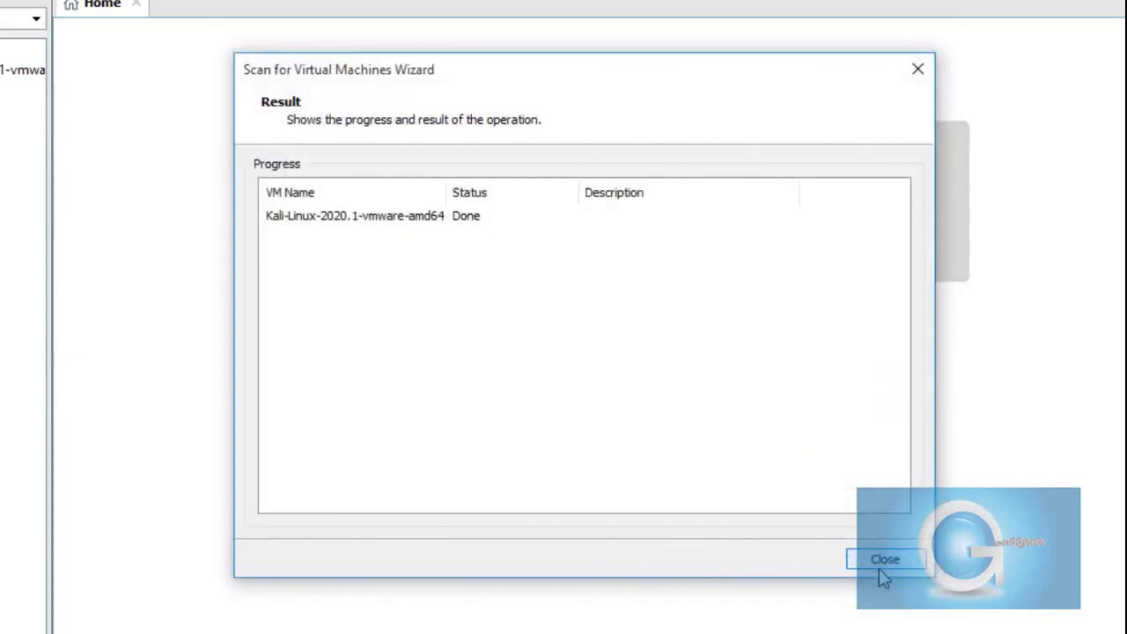
left_click(854, 566)
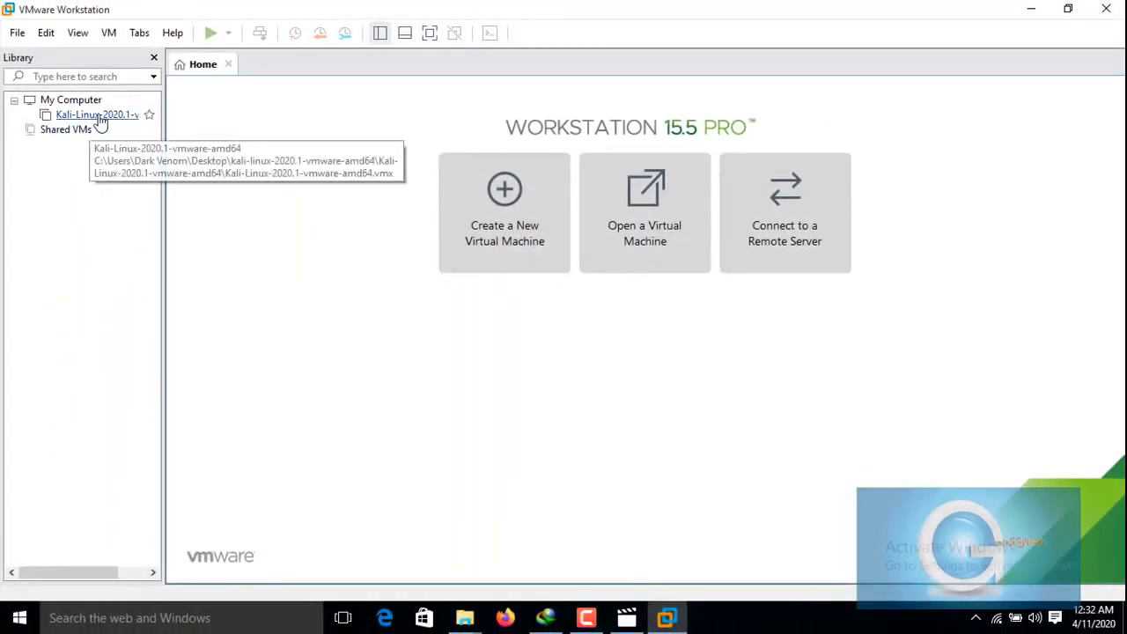
Open the Kali virtual machine from the library and start its upgrade with Workstation 15.x as the hardware compatibility
left_click(99, 116)
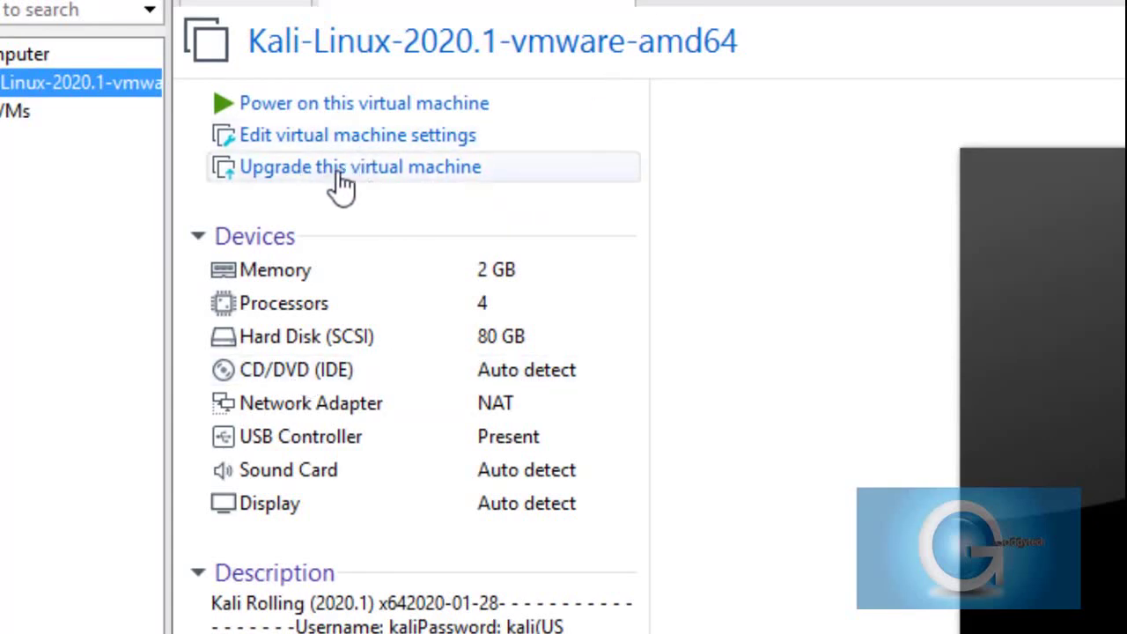
left_click(388, 169)
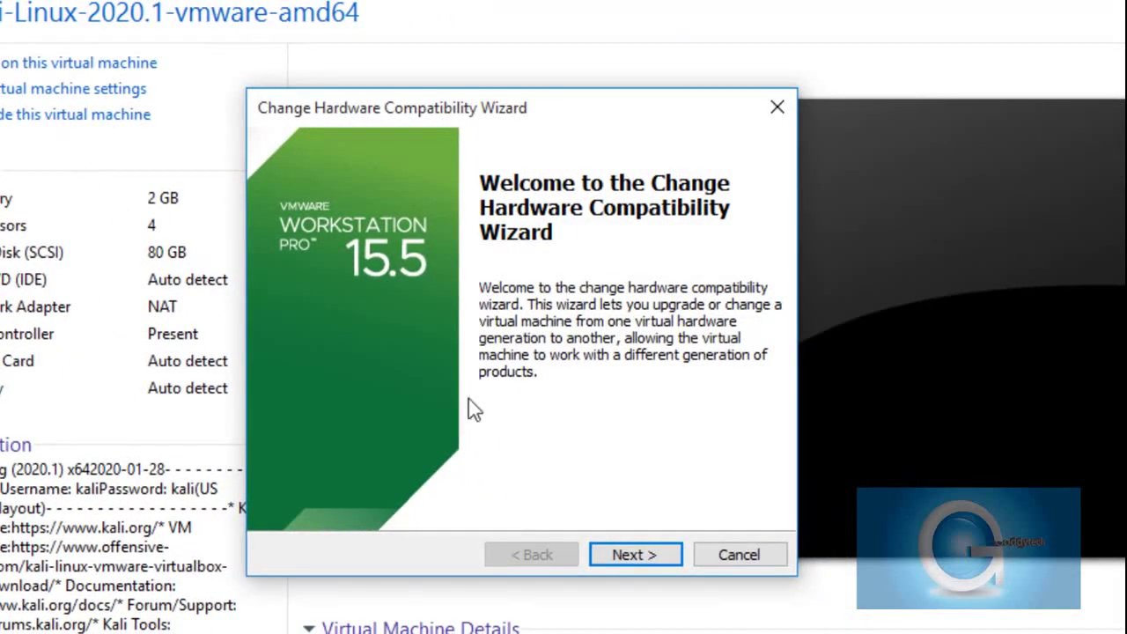
left_click(626, 554)
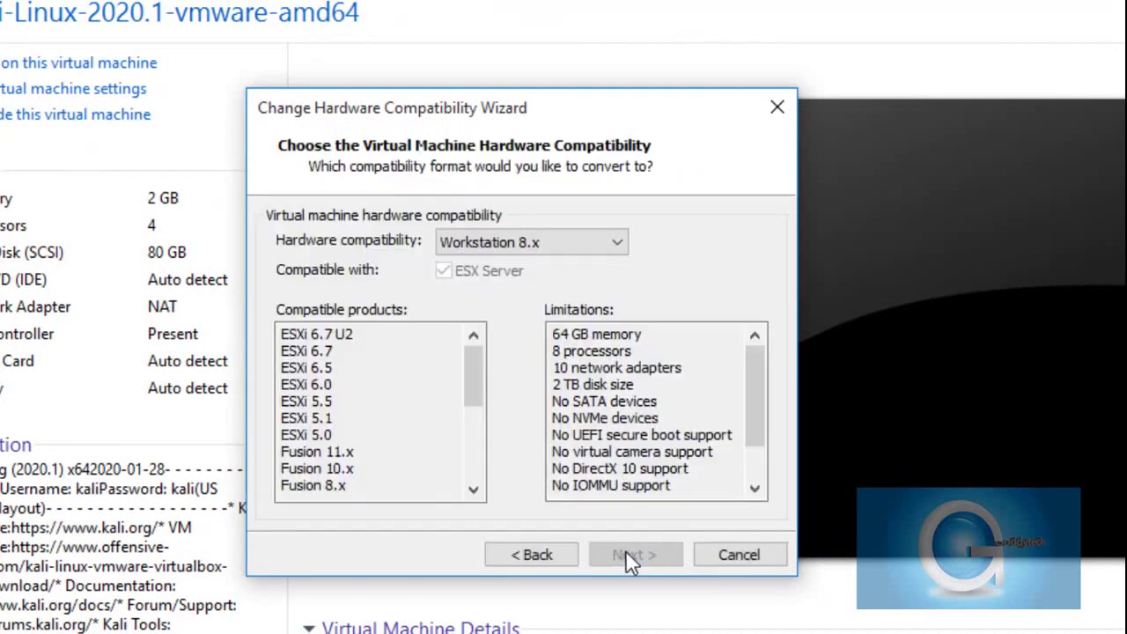
left_click(532, 247)
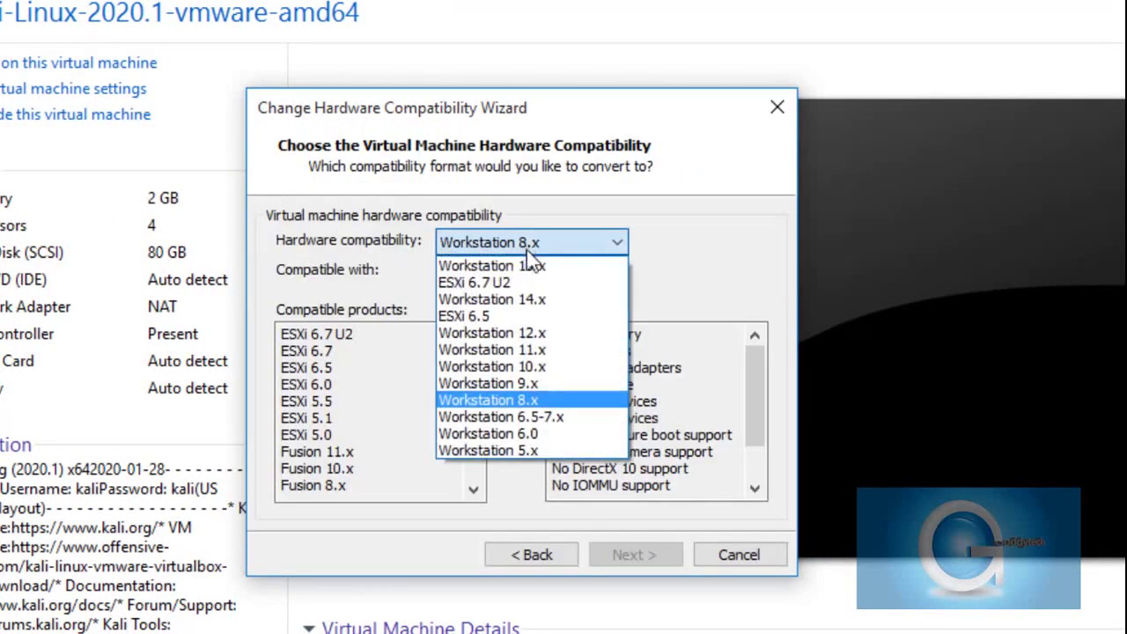
left_click(521, 266)
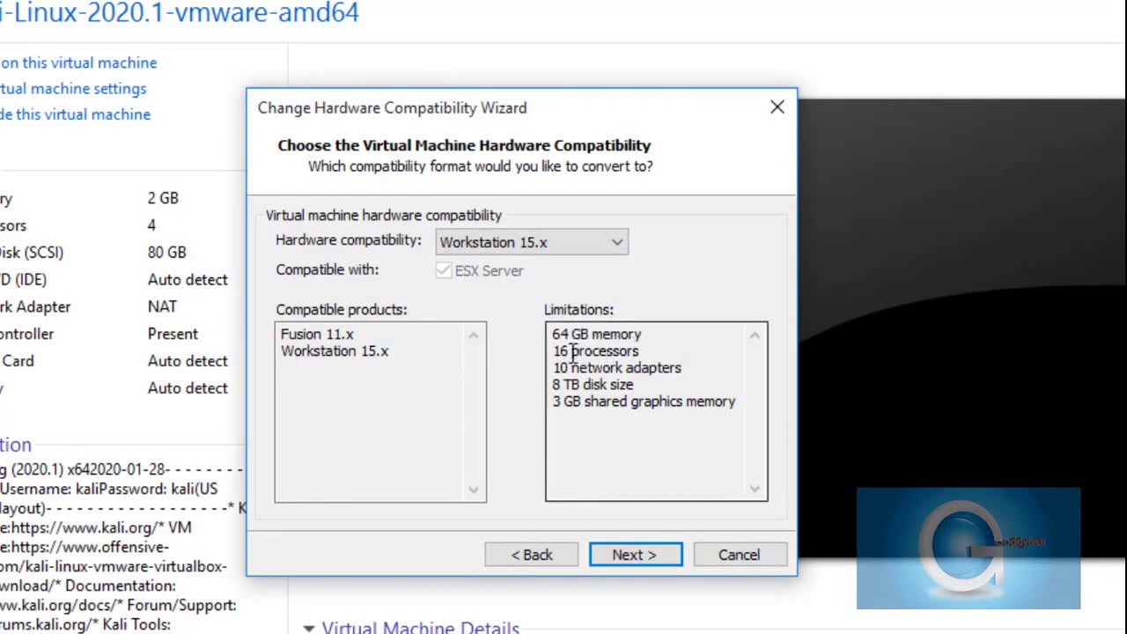
left_click(636, 557)
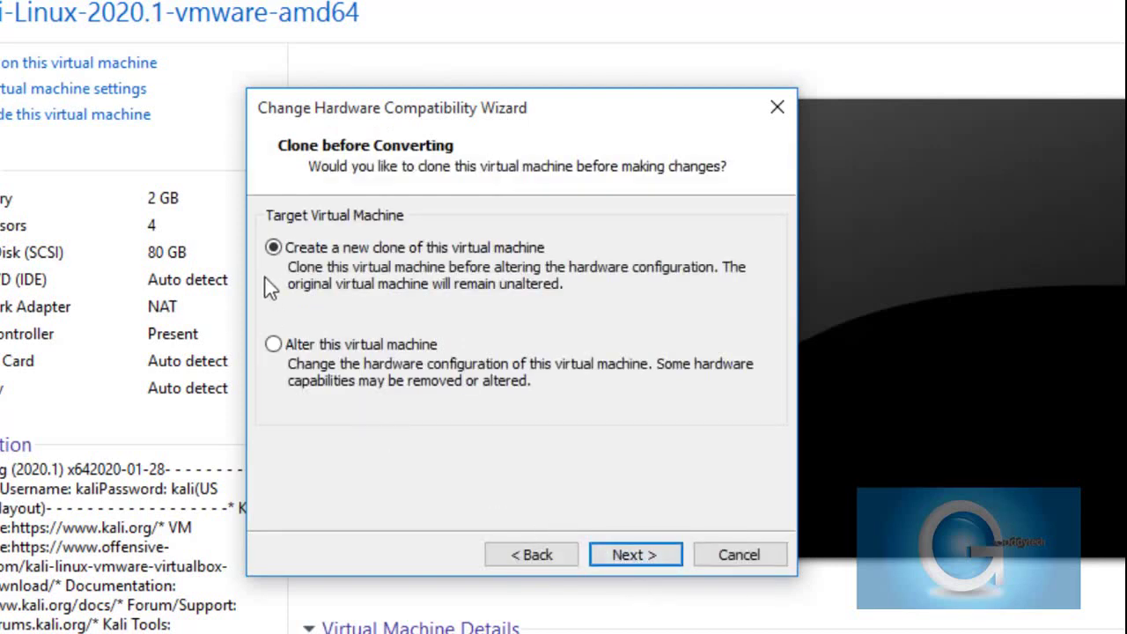
Choose to alter this virtual machine instead of cloning it, complete the conversion, and close the wizard
left_click(275, 344)
left_click(644, 557)
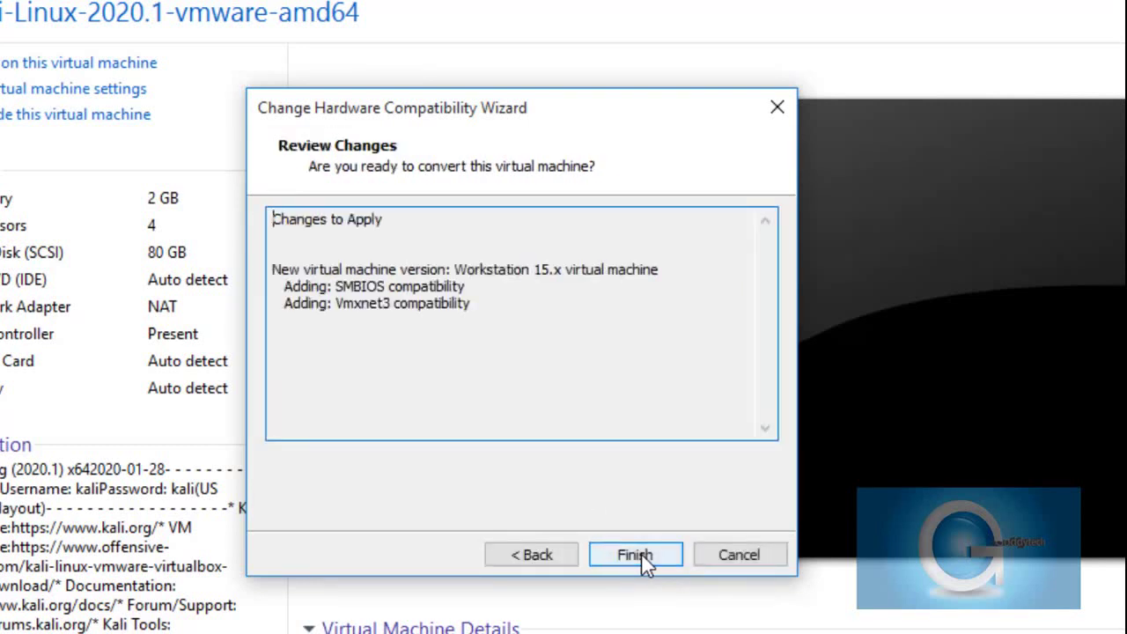
left_click(642, 556)
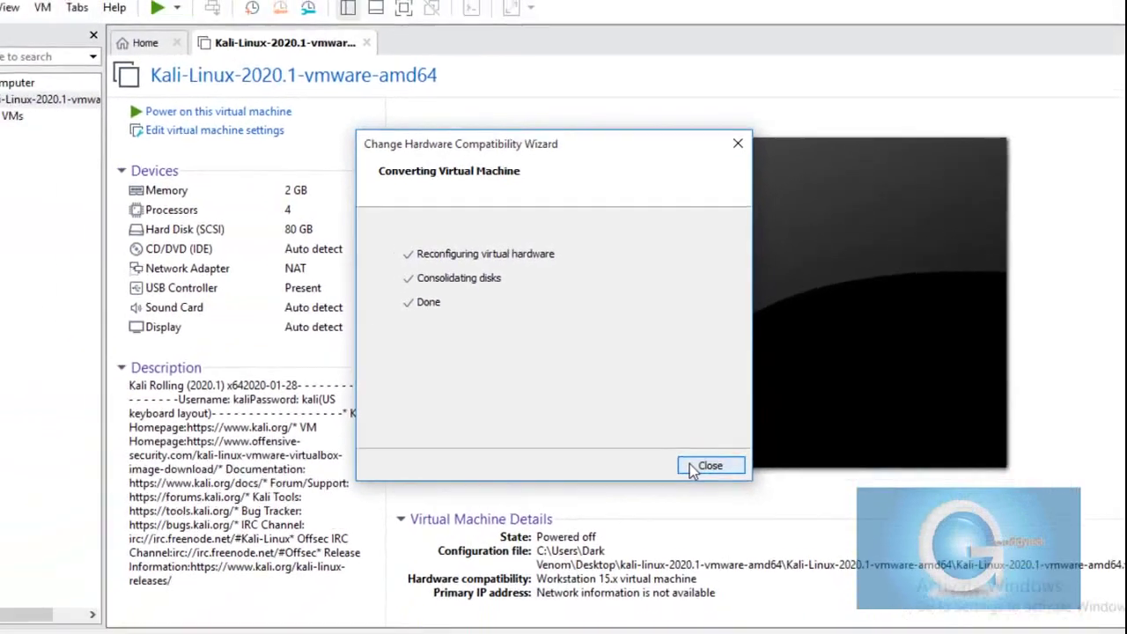
left_click(709, 555)
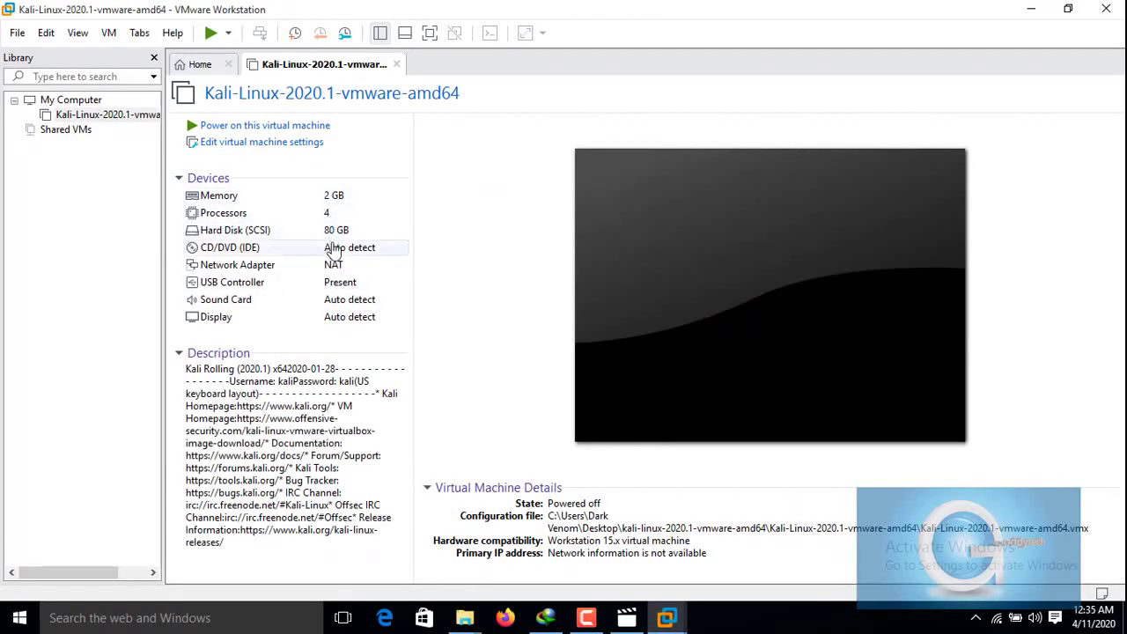
Open the Kali virtual machine's settings and set 2 processors with 2 cores per processor
left_click(236, 151)
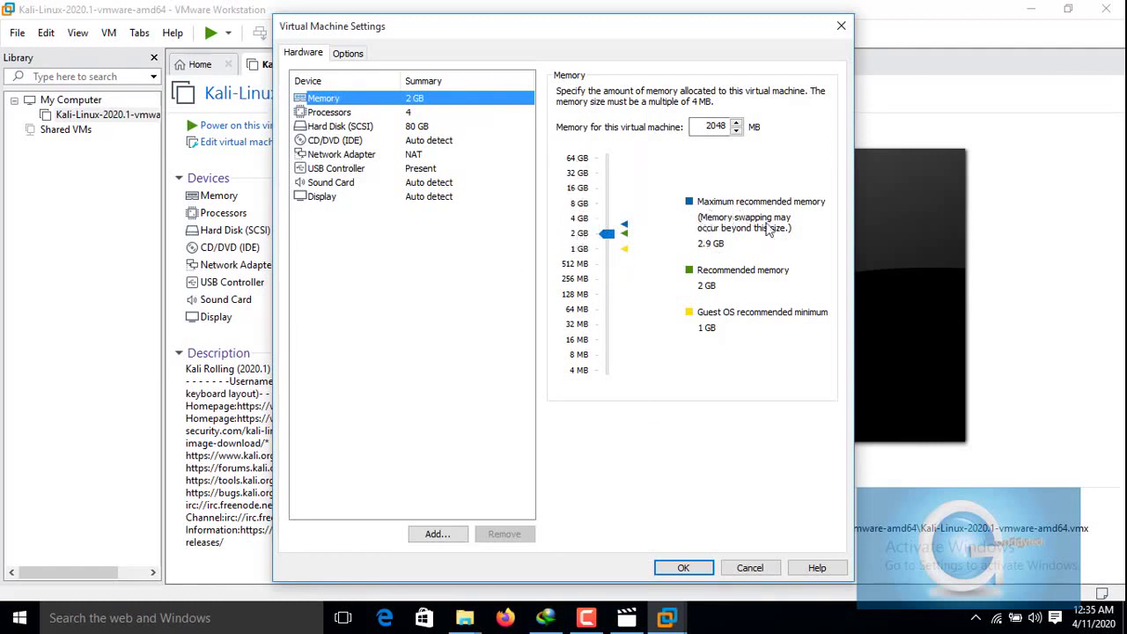
left_click(397, 114)
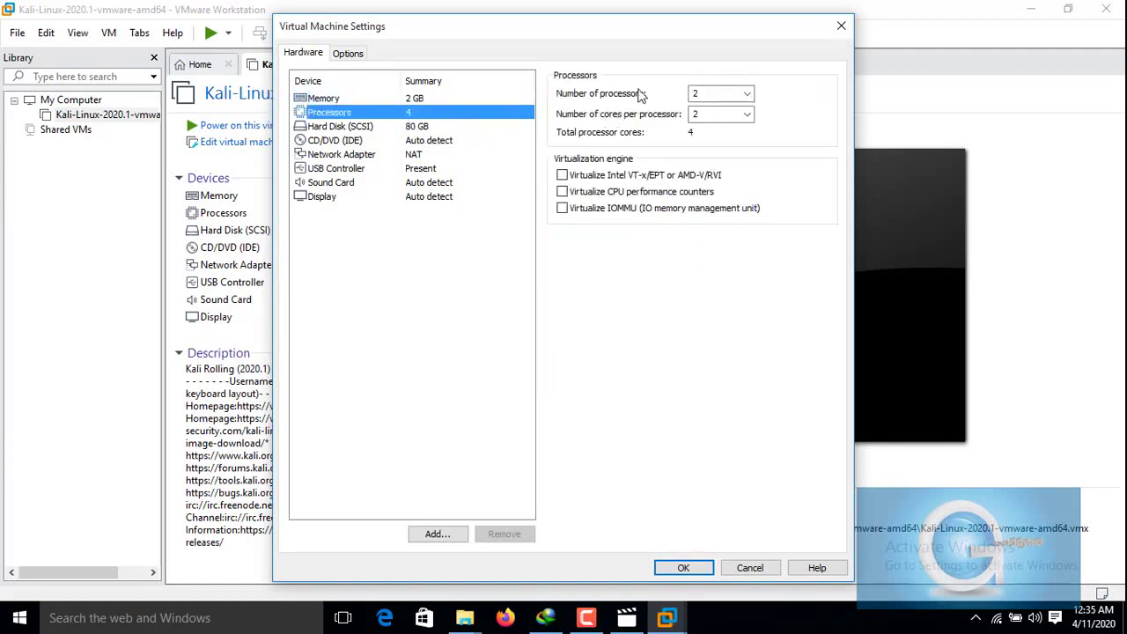
left_click(740, 93)
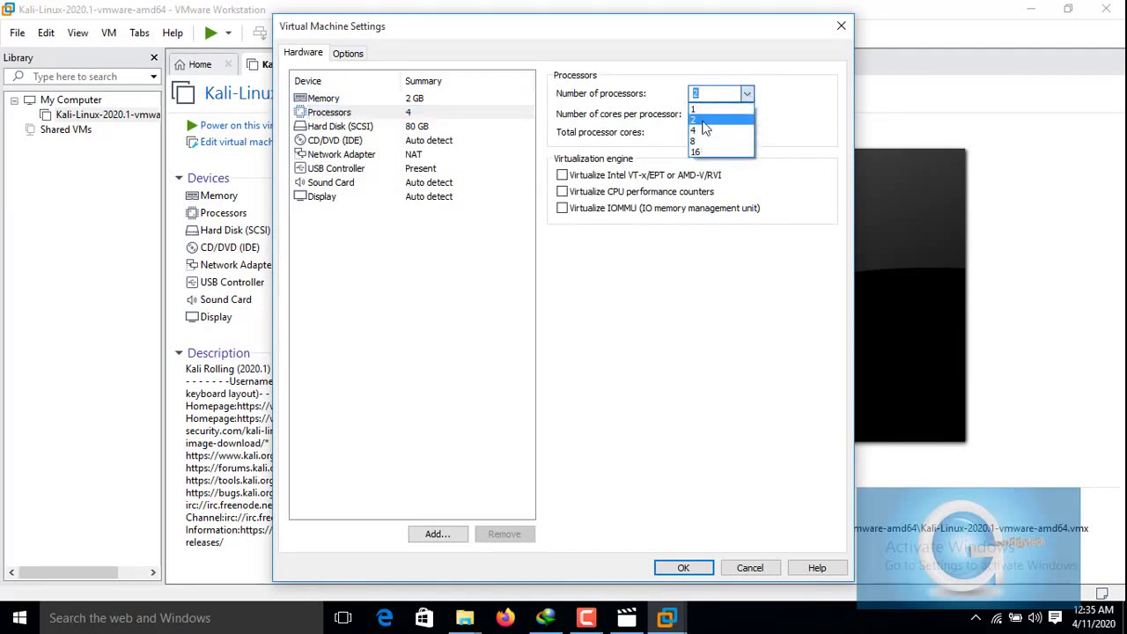
left_click(705, 119)
left_click(746, 114)
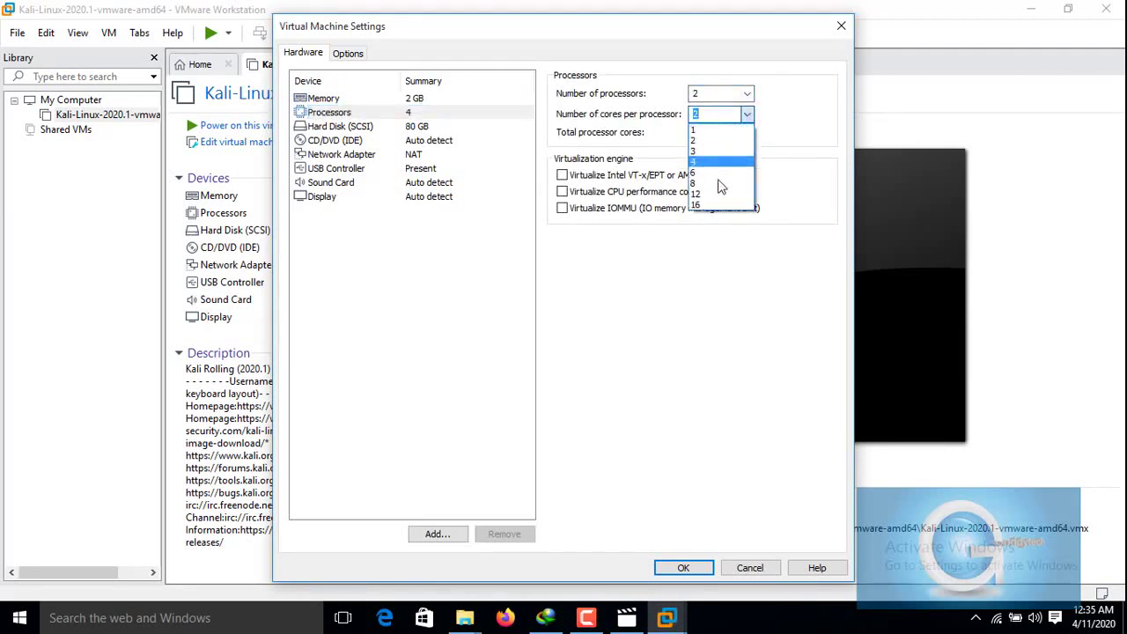
left_click(709, 142)
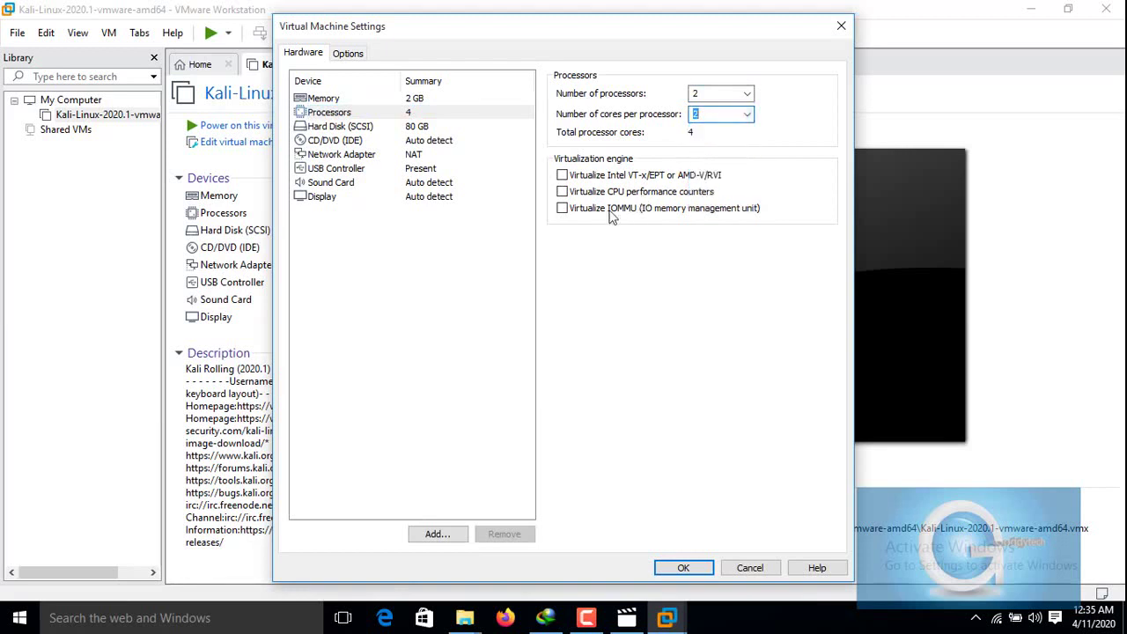
Review the hard disk, CD/DVD, network adapter, sound card and display settings, and accept the virtual machine settings
left_click(370, 127)
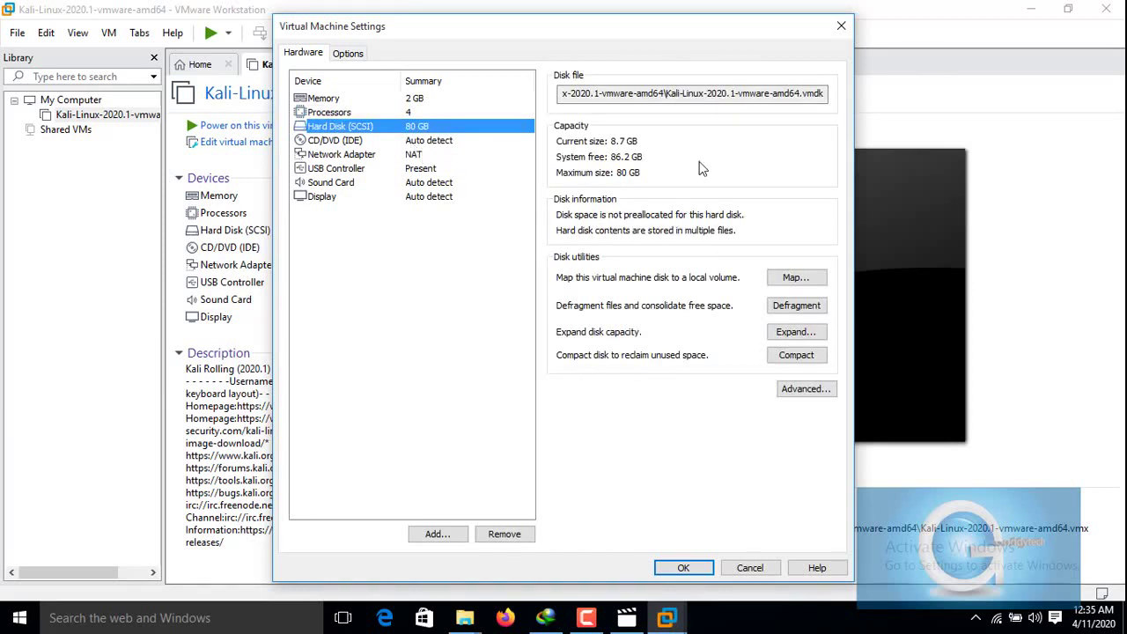
left_click(410, 143)
left_click(414, 157)
left_click(423, 183)
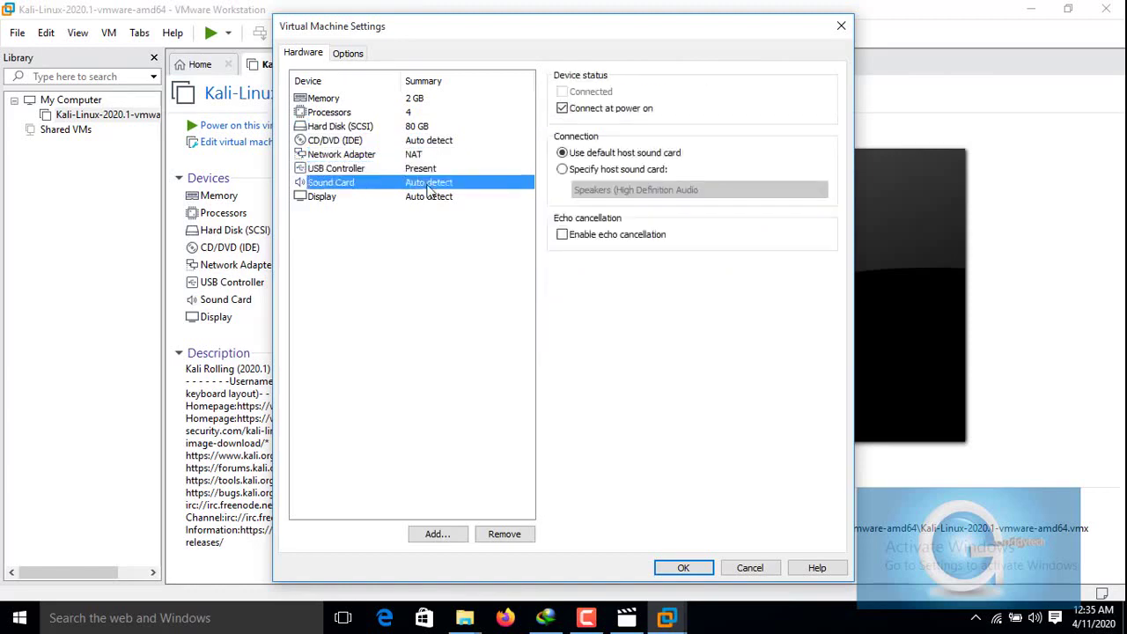
left_click(431, 198)
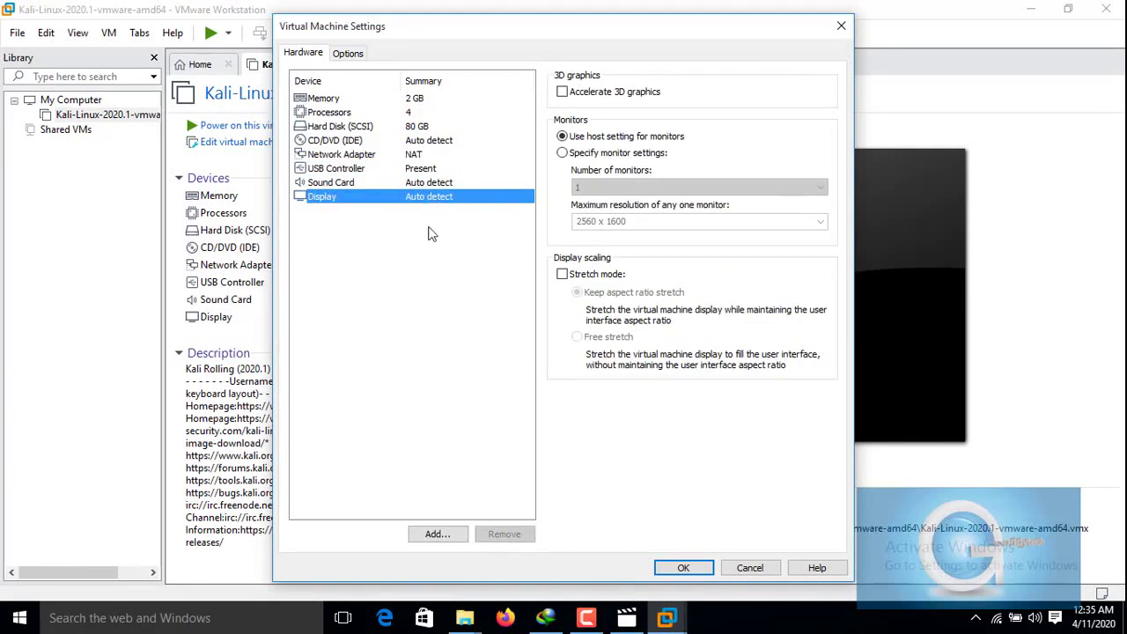
left_click(682, 568)
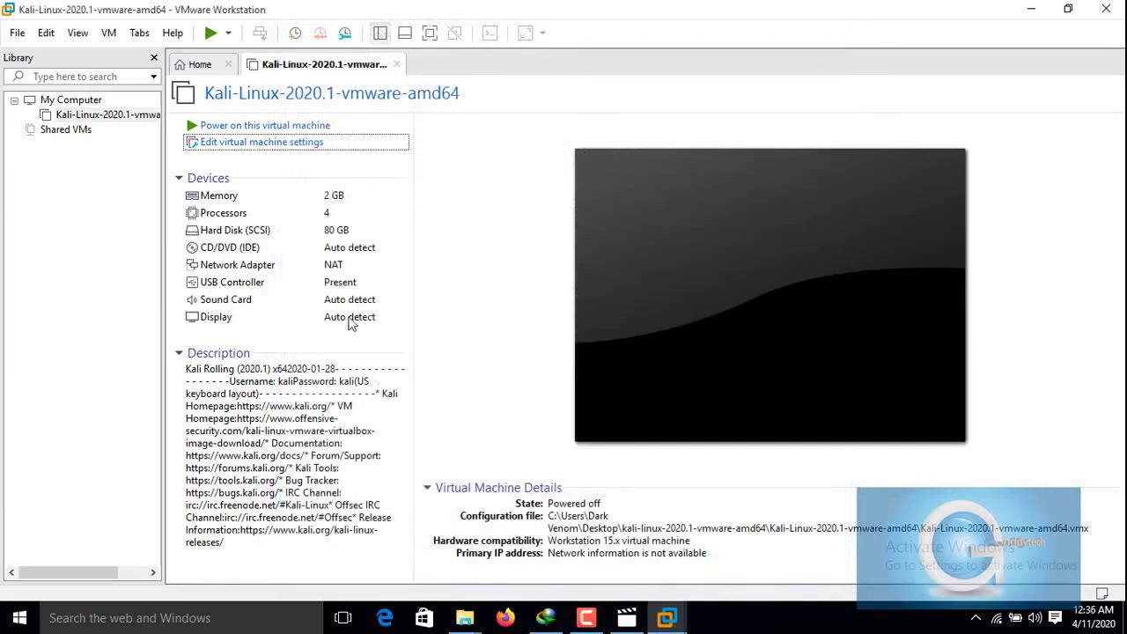
Power on the Kali virtual machine, declare that it was copied, and show it in full screen
left_click(237, 129)
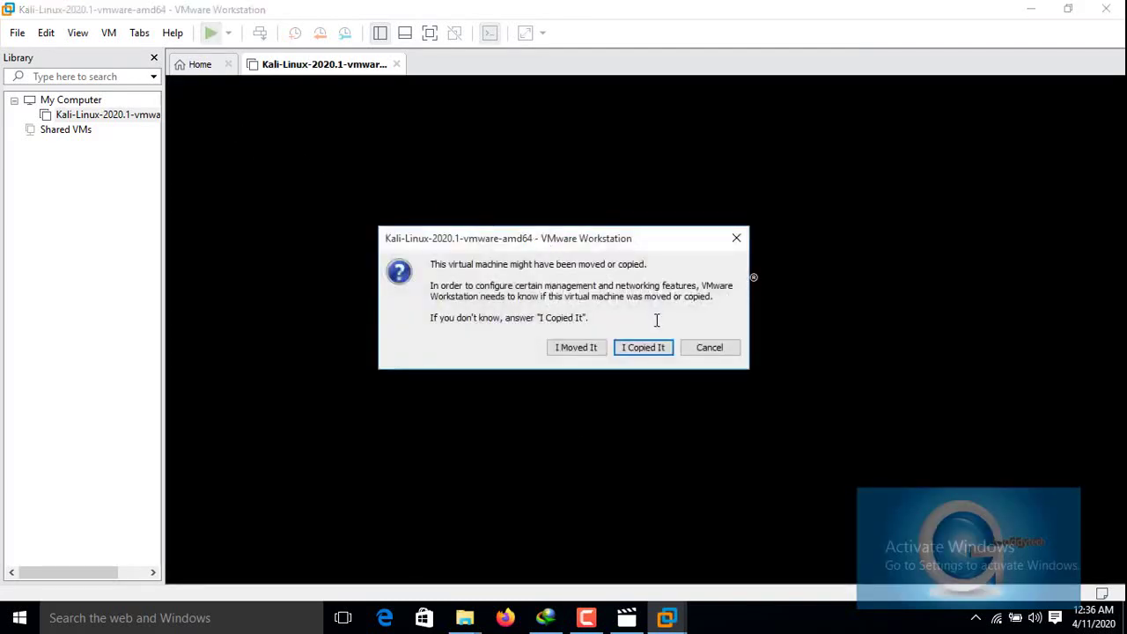
left_click(650, 349)
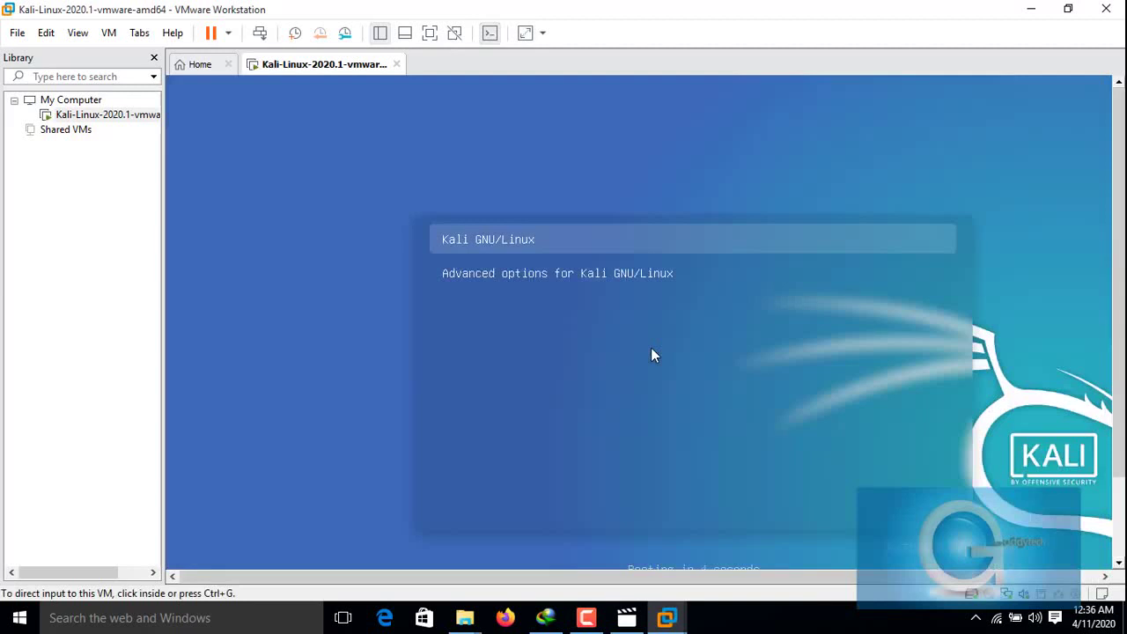
left_click(431, 32)
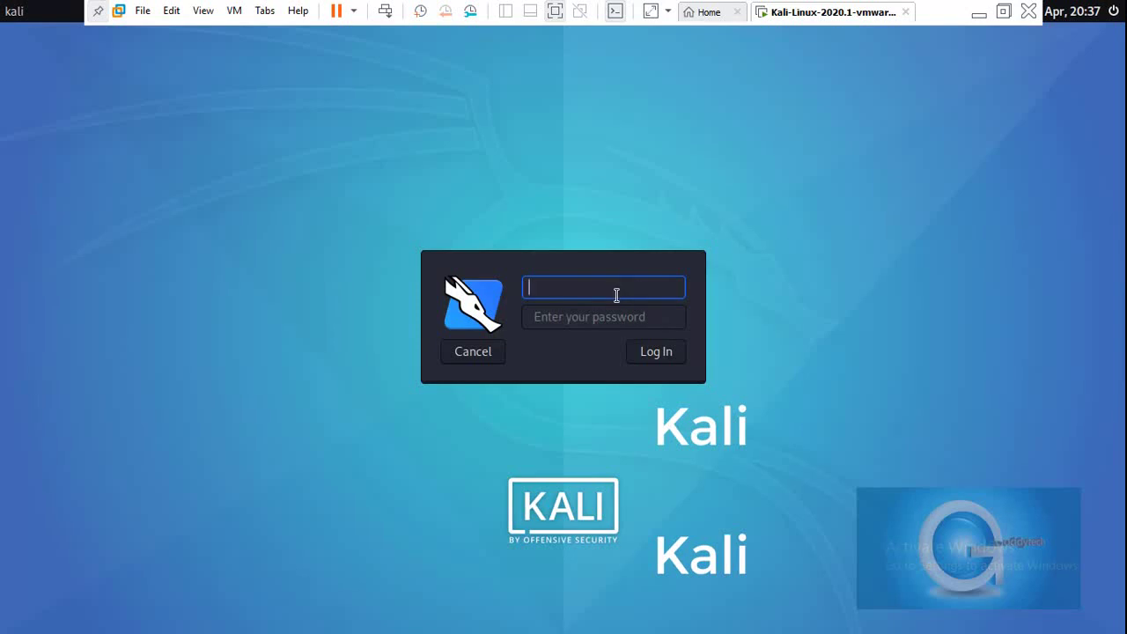
Log in to the Kali desktop as the user kali, entering the account password
type("kali")
left_click_drag(564, 281, 516, 315)
key("Tab")
type("kali")
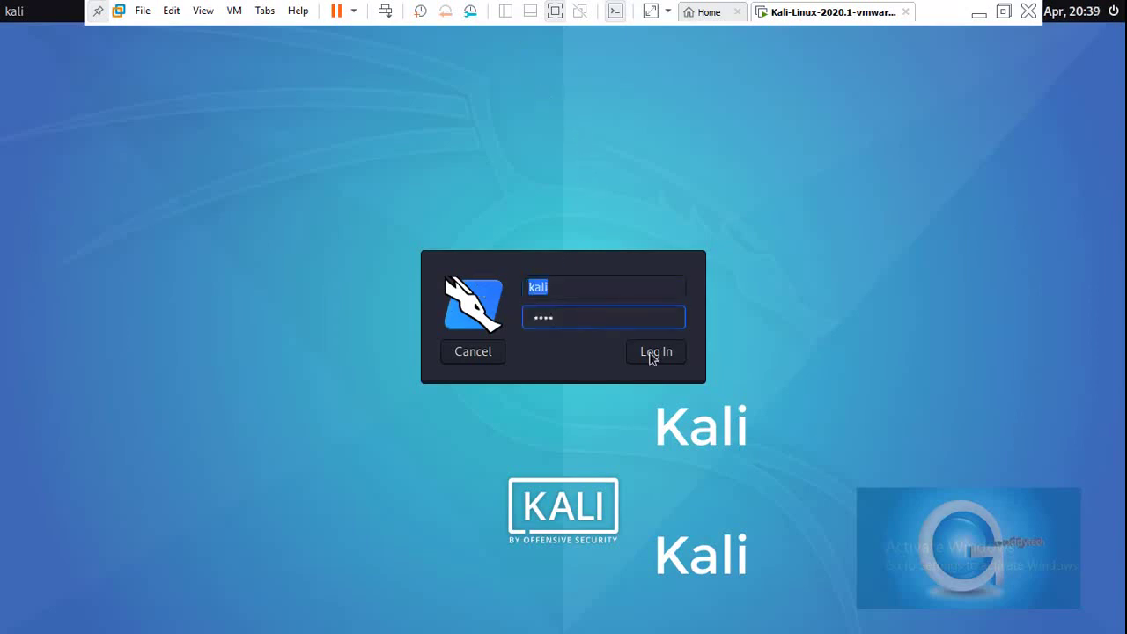
left_click(656, 351)
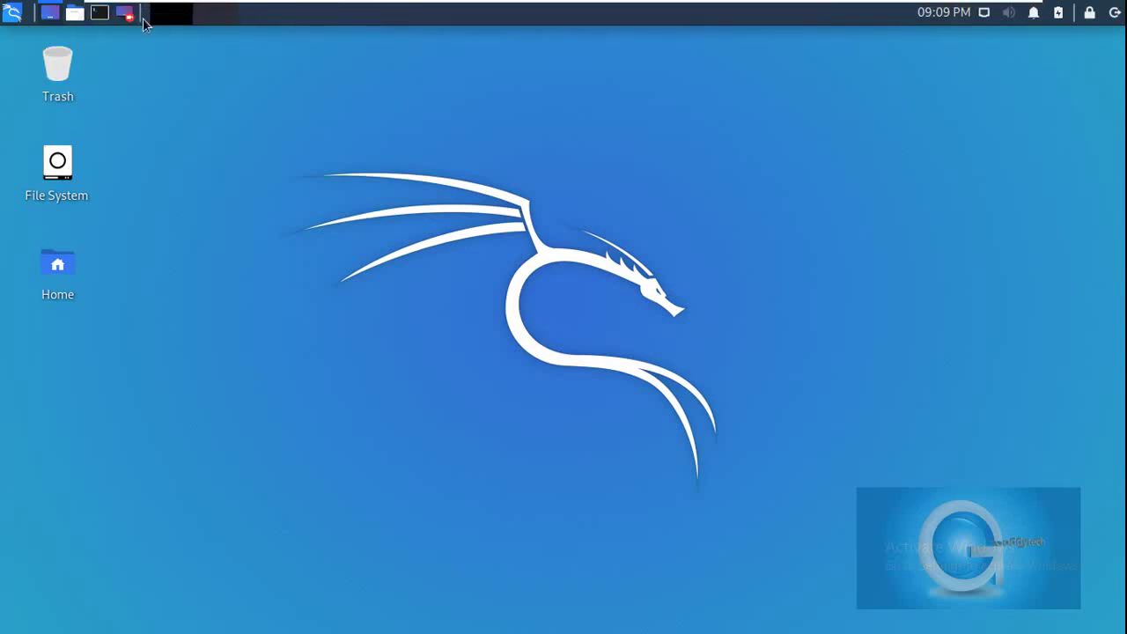
Open a terminal in Kali, check the kernel information with uname -a, and clear the screen
left_click(98, 13)
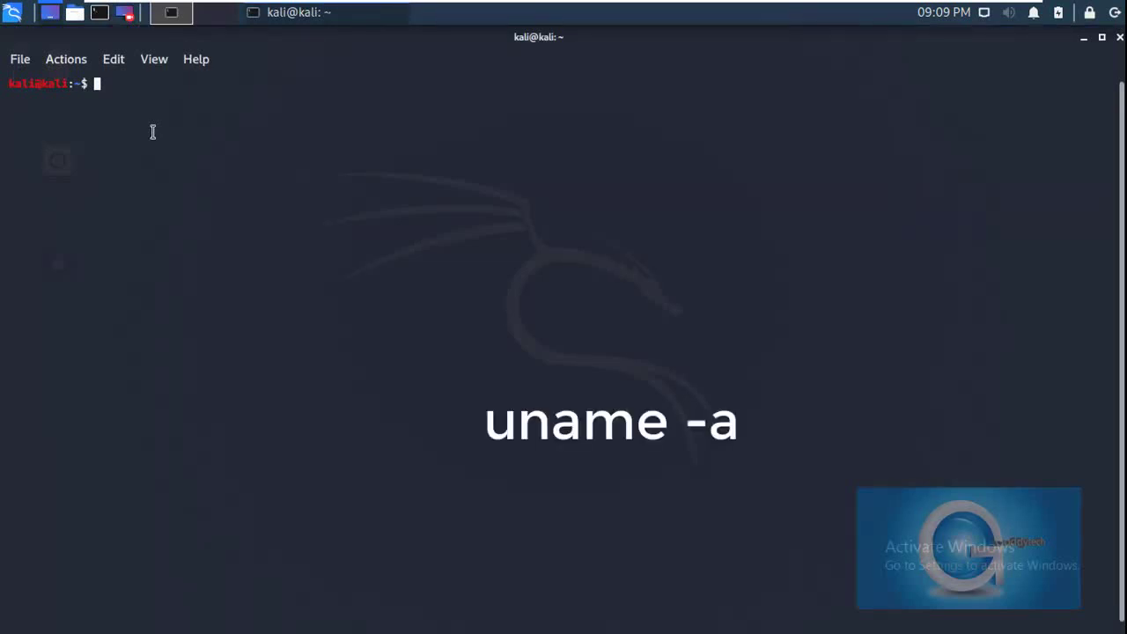
type("uname -a")
key("Return")
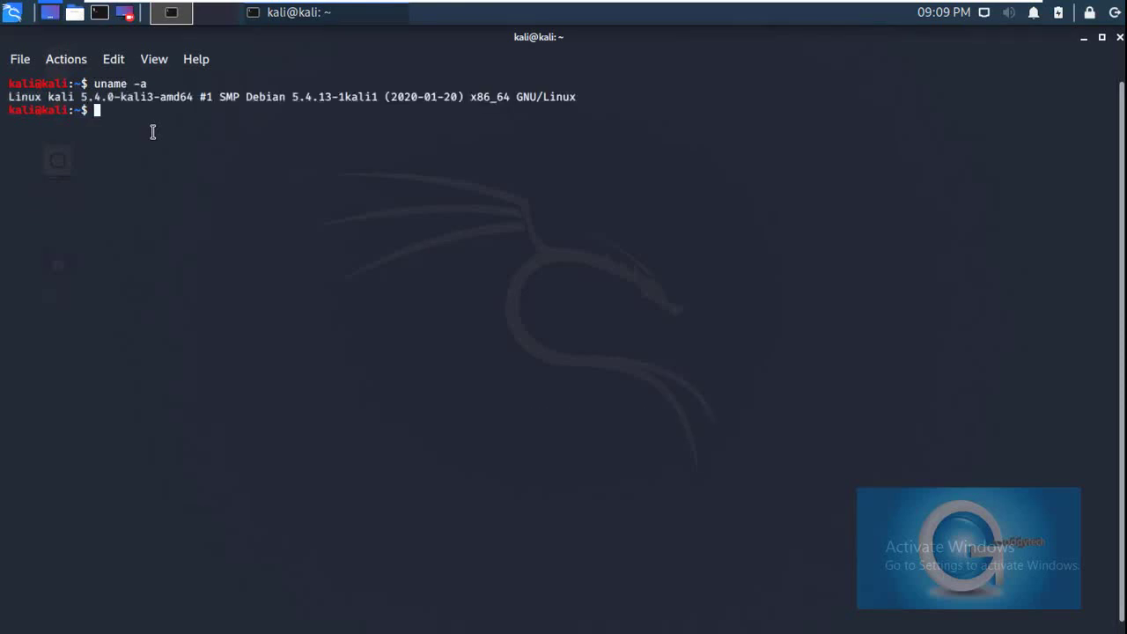
key("ctrl+l")
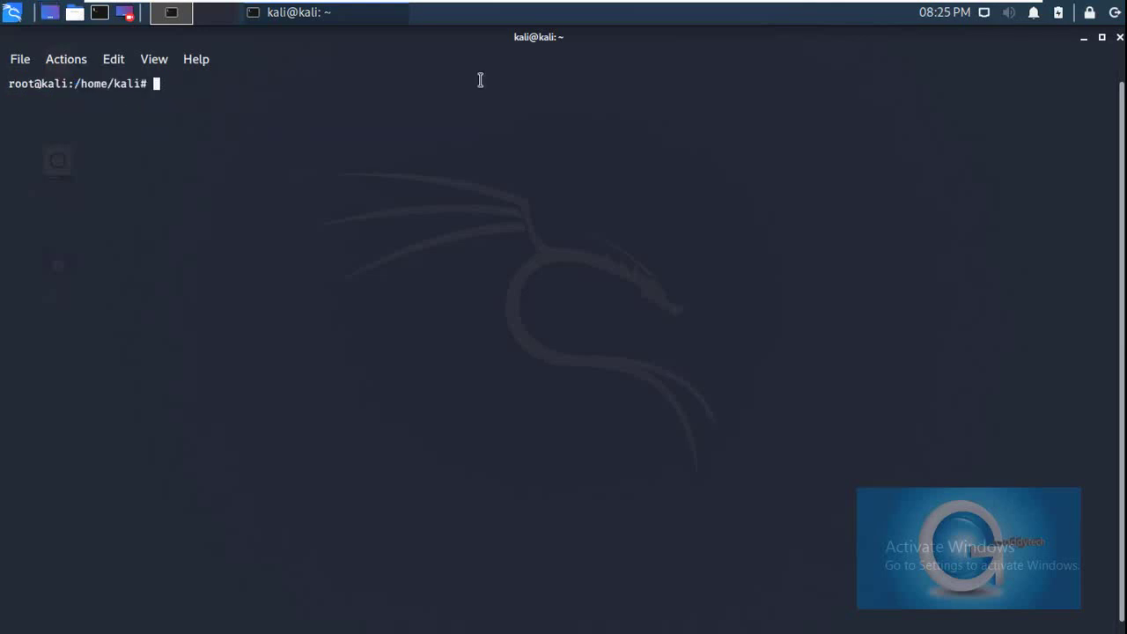
Refresh the package lists with sudo apt-get update and clear the terminal
type("sudo apt-get update")
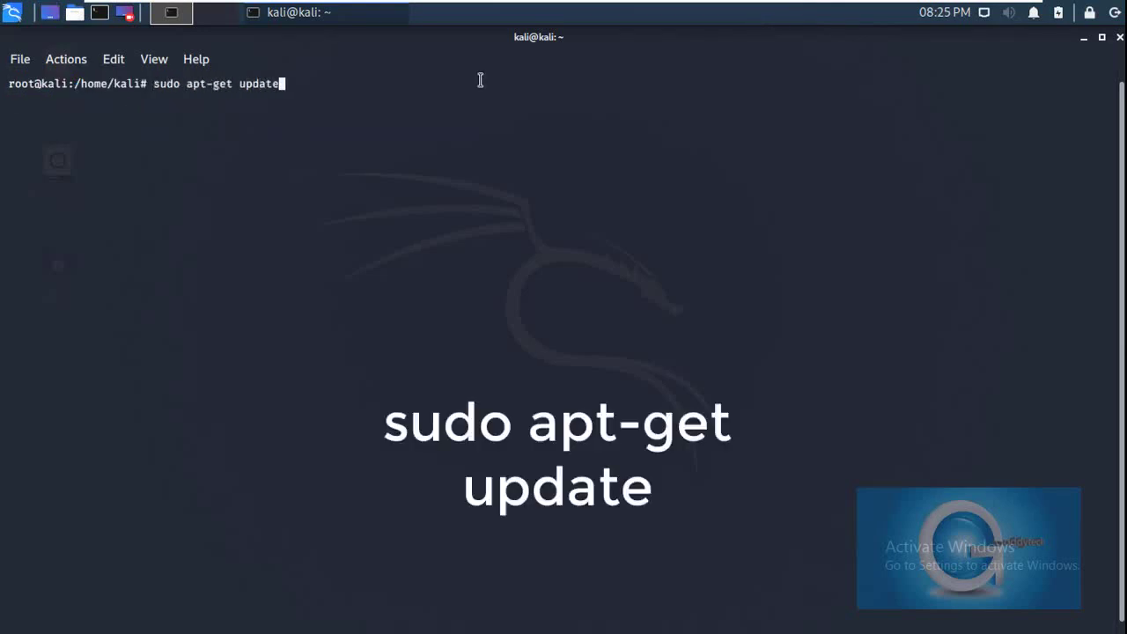
key("Return")
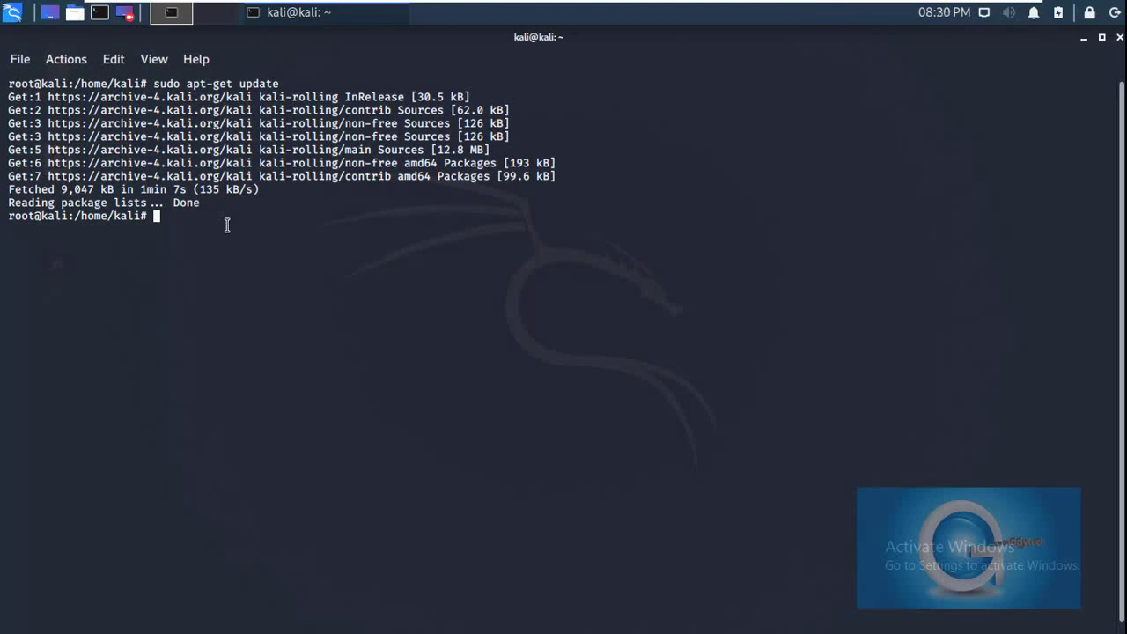
type("clear")
key("Return")
Start upgrading the installed packages with sudo apt-get upgrade and dismiss the Removable Devices hint
type("sudo apt")
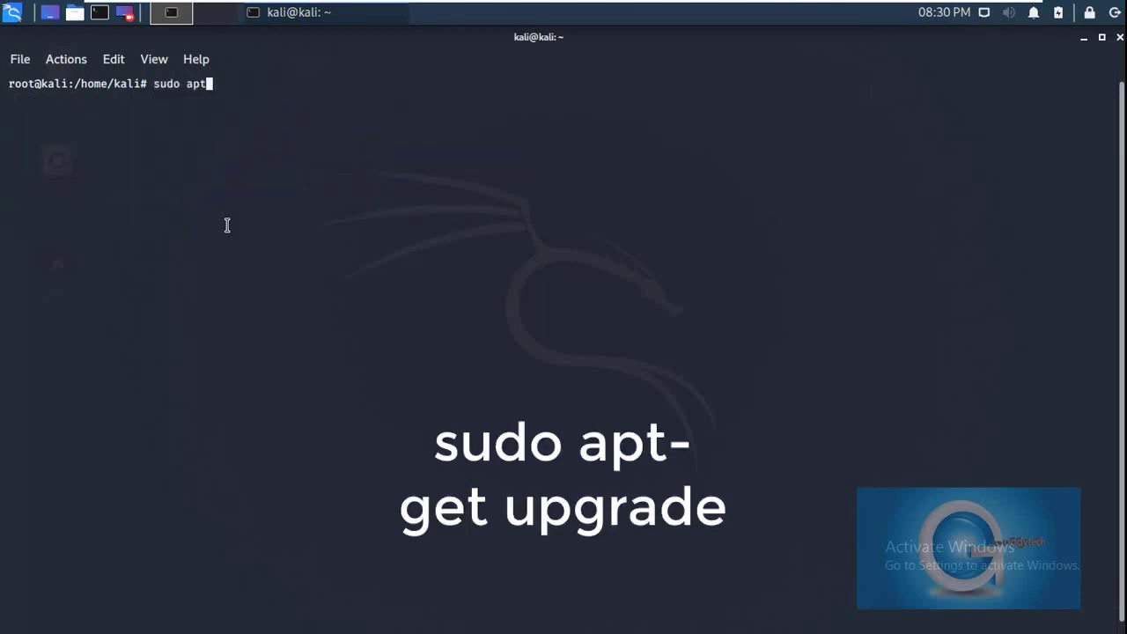
type("-get upgrade")
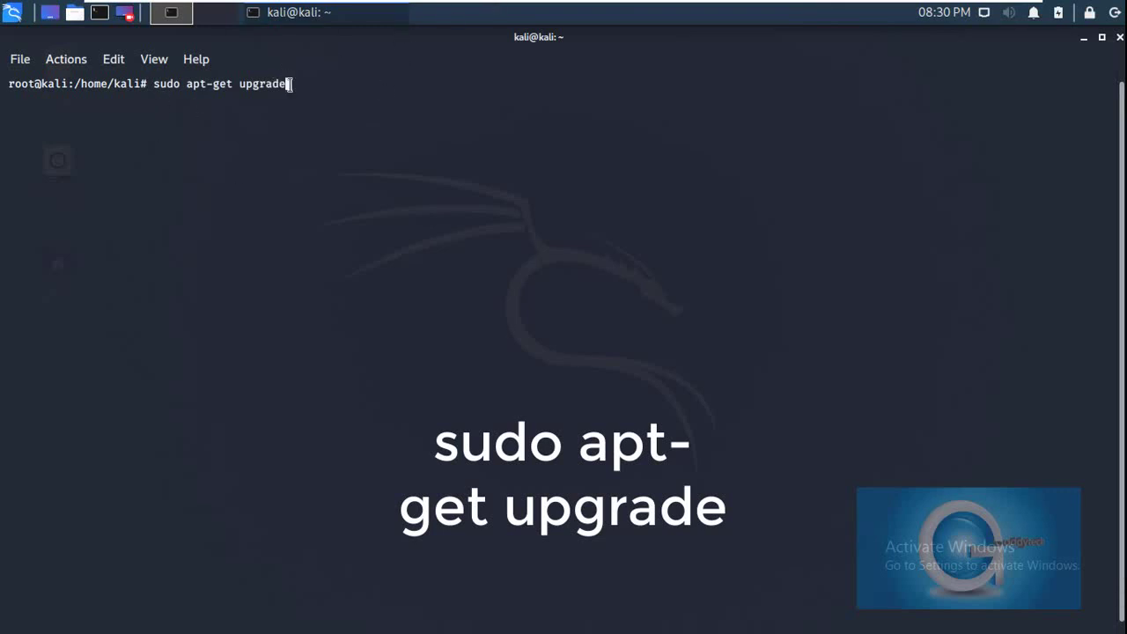
left_click_drag(264, 83, 155, 82)
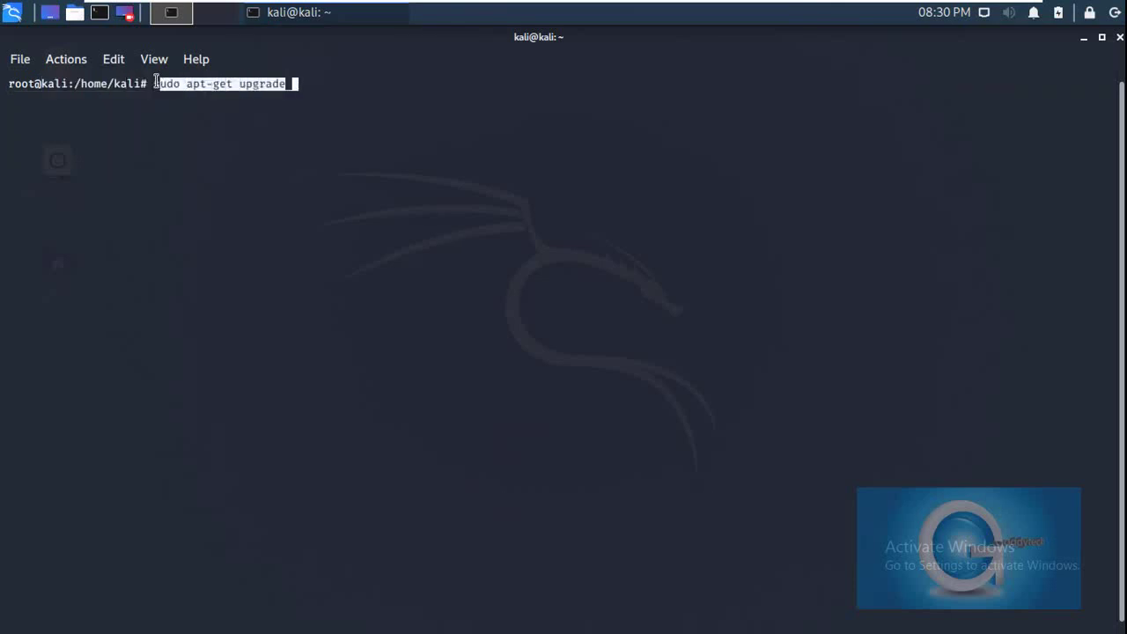
left_click(318, 83)
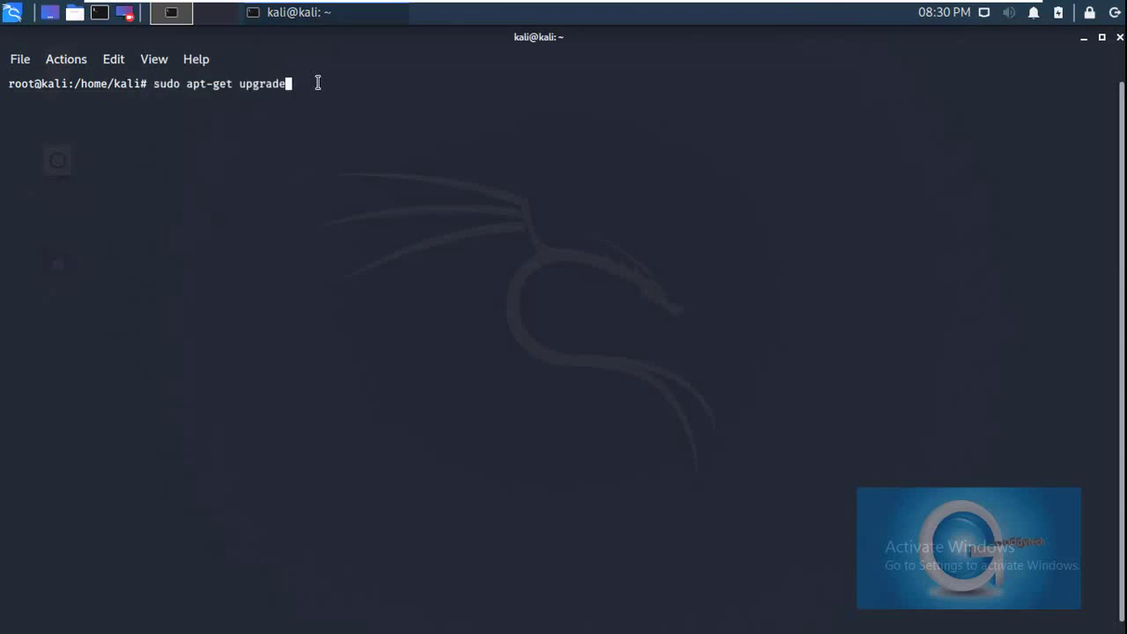
key("Return")
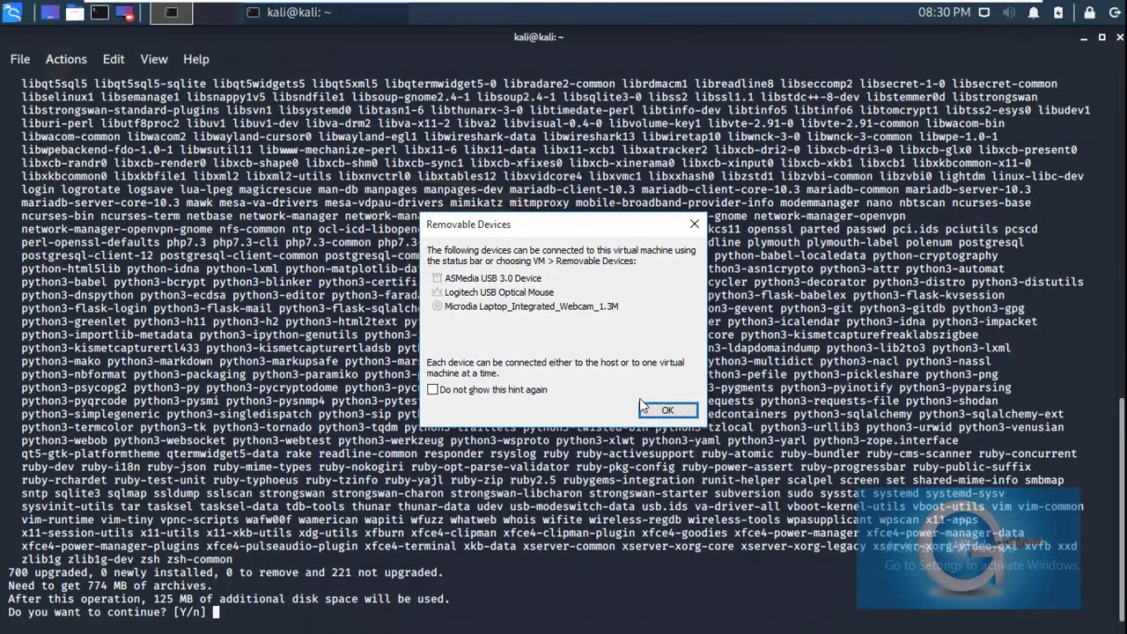
left_click(667, 411)
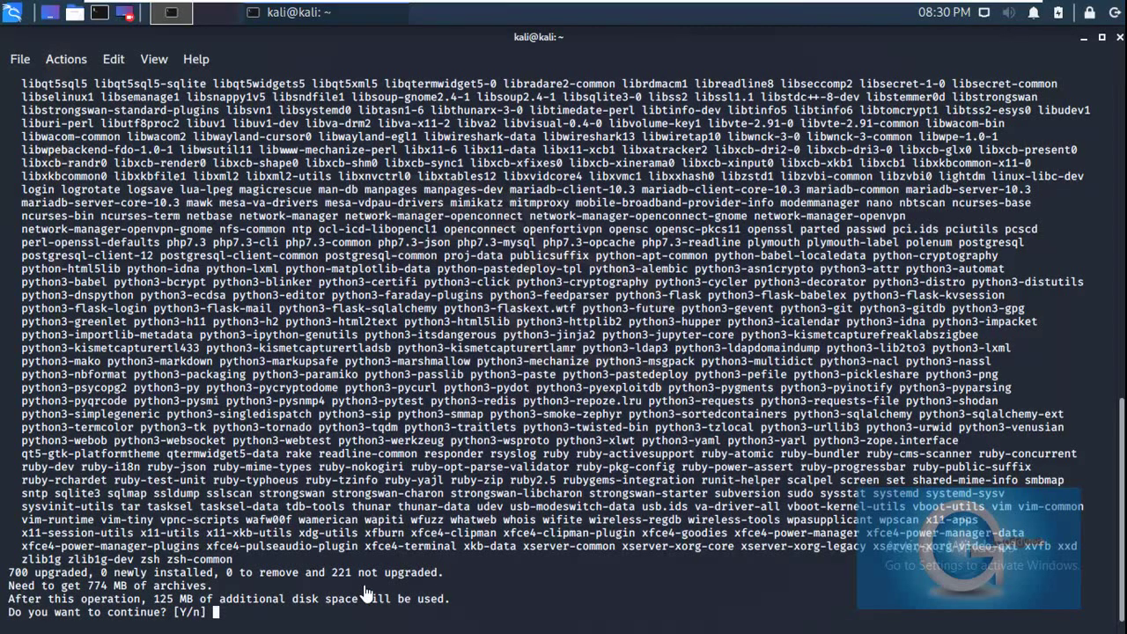